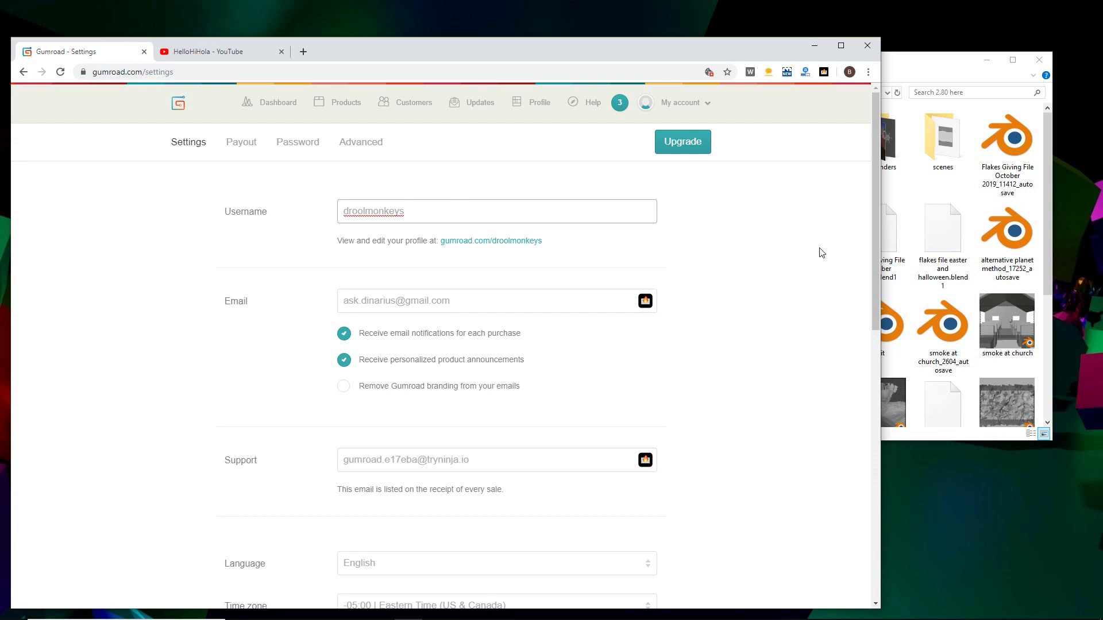
Switch to the LUMA darken only GIMP image in Windows Photo Viewer and inspect its flakes maximized and at actual size
click(822, 252)
click(814, 46)
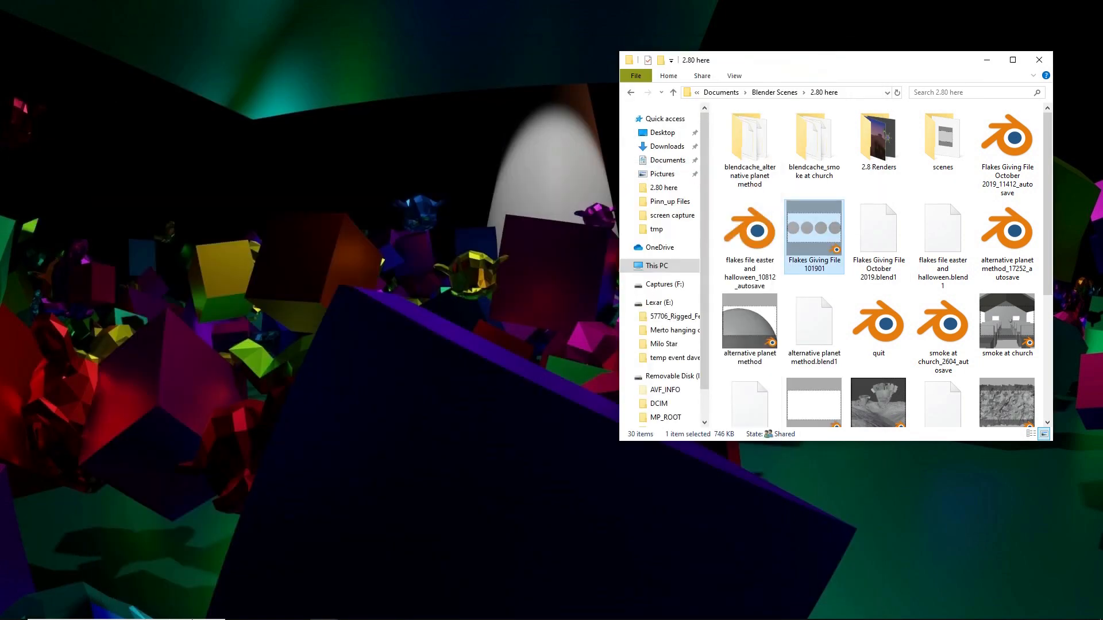
mouse_move(314, 612)
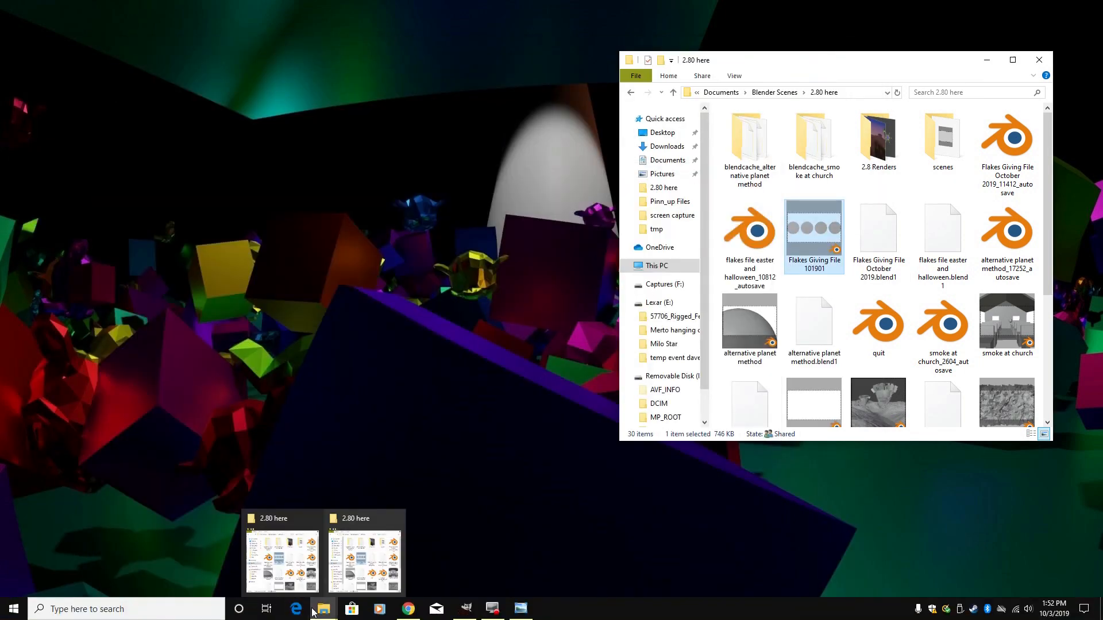
mouse_move(521, 608)
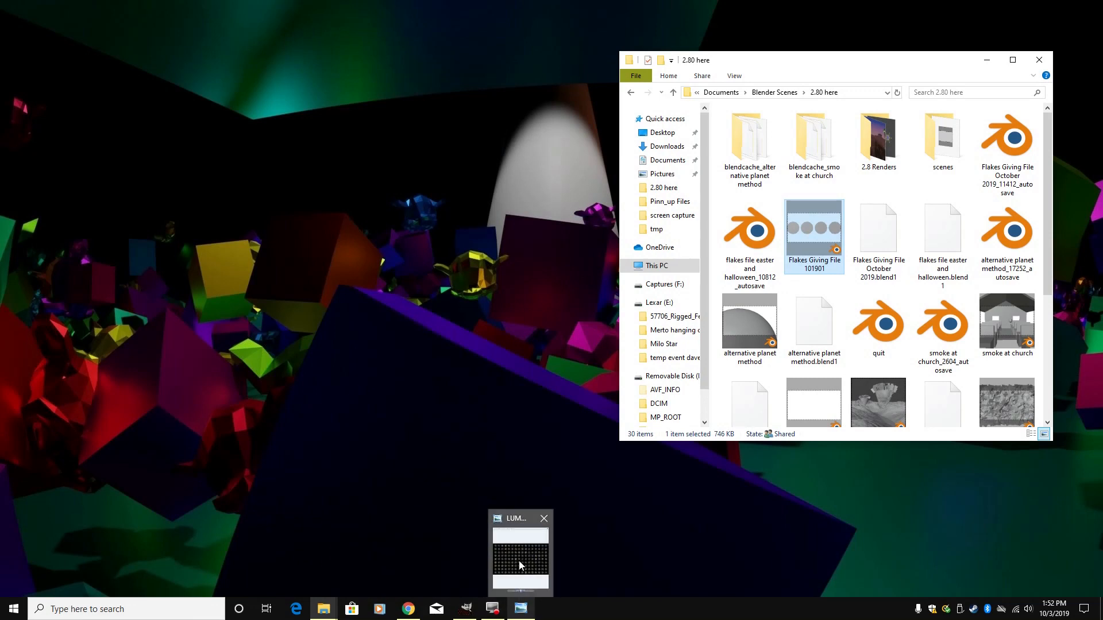
click(519, 561)
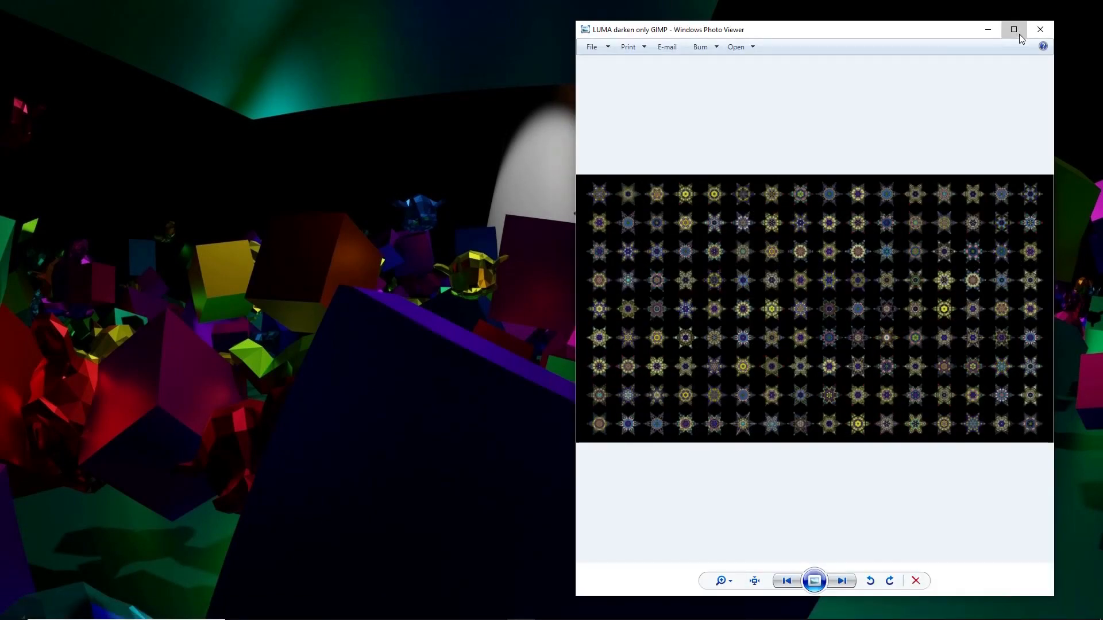
click(1016, 31)
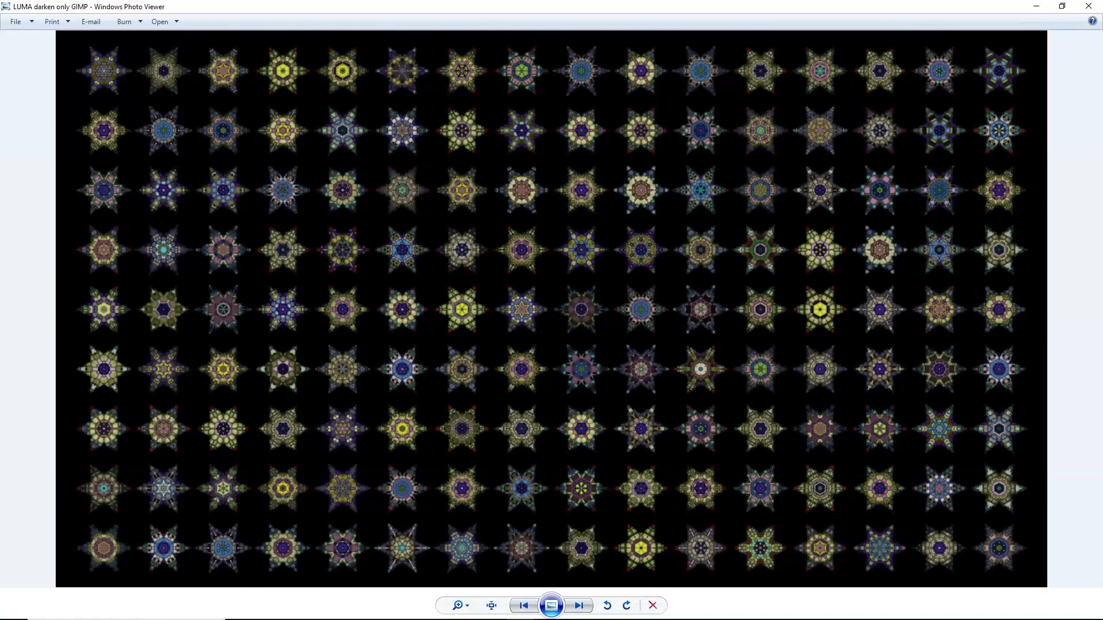
click(492, 606)
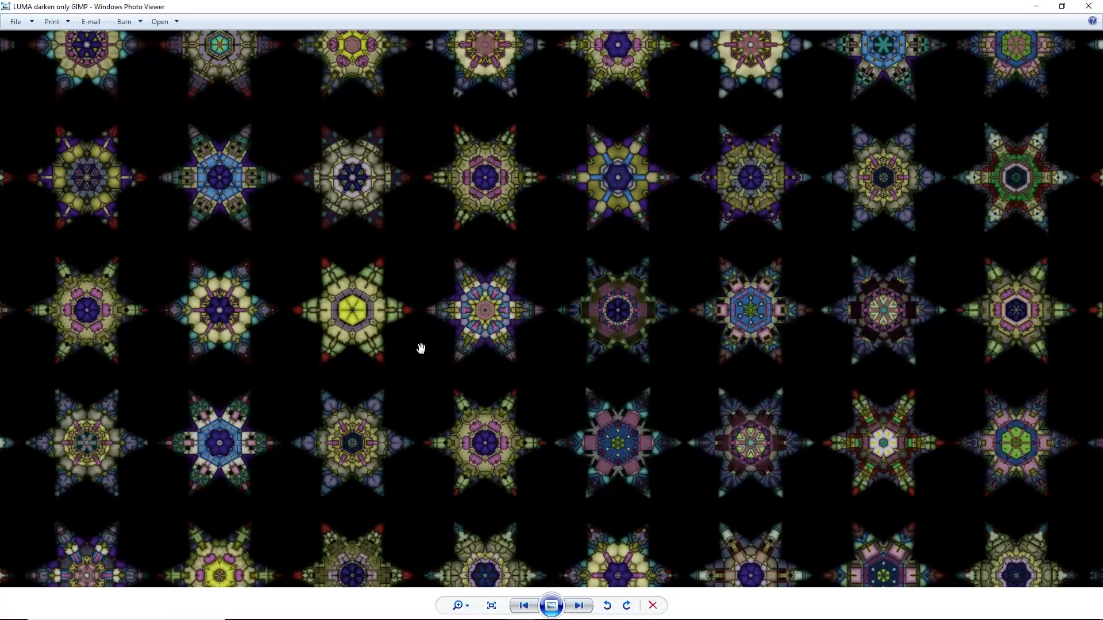
scroll(421, 346, down, 5)
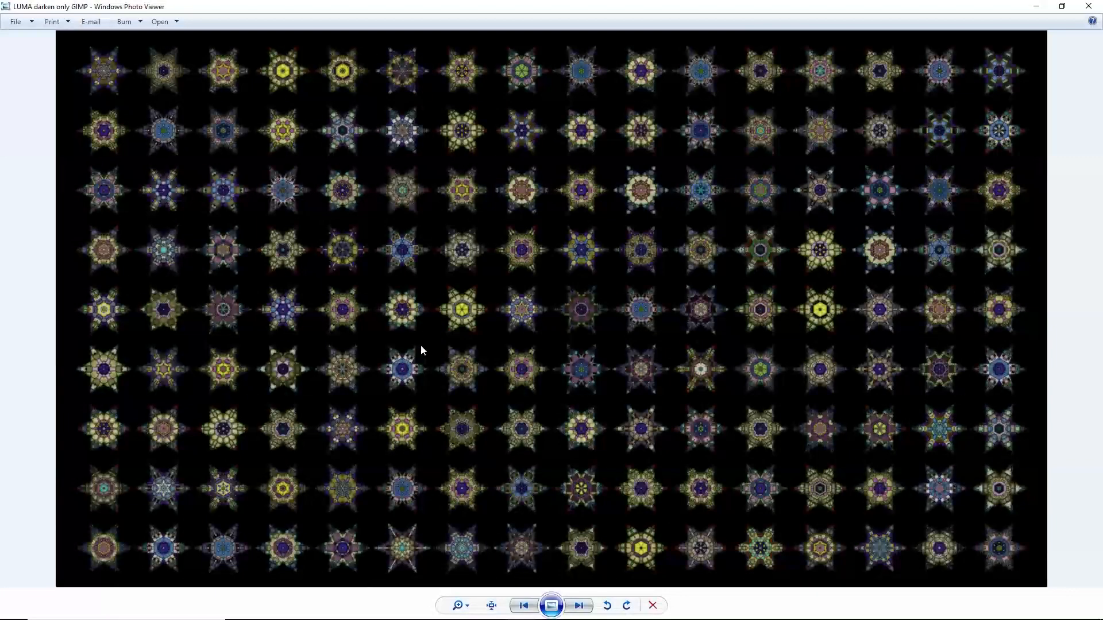
click(1056, 12)
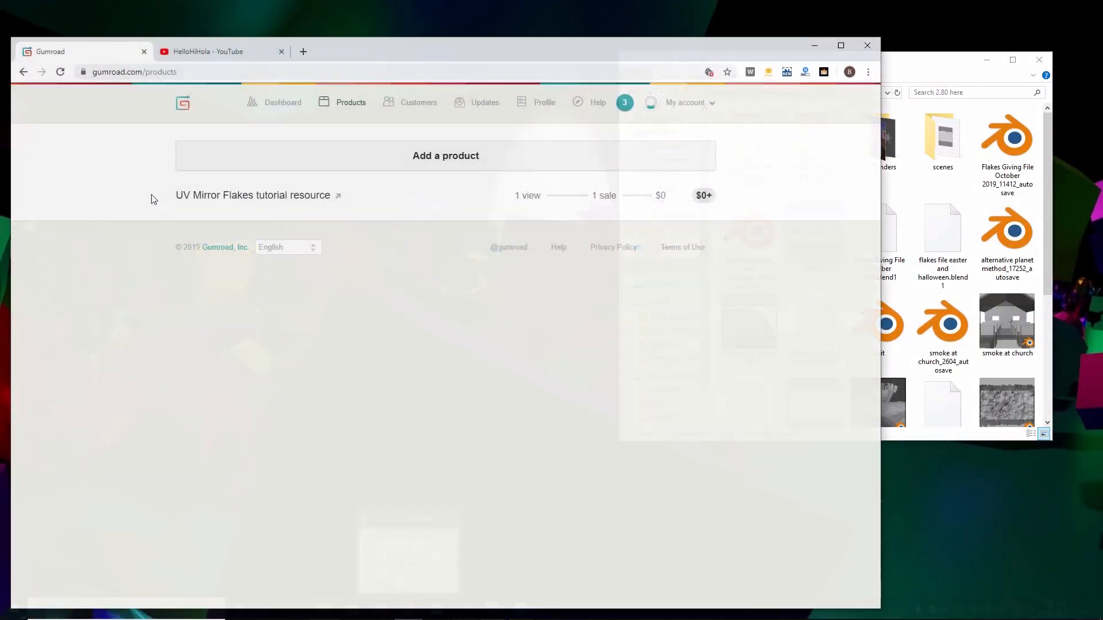
Open the Flakes Giving File 101901 scene in Blender and display its render properties
click(408, 551)
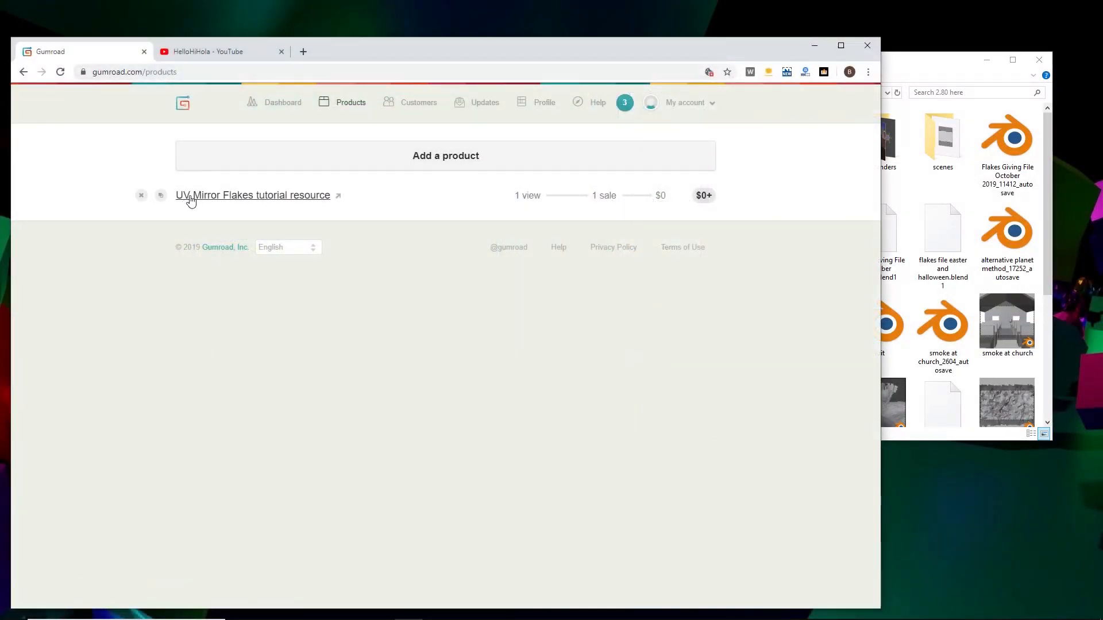
click(815, 45)
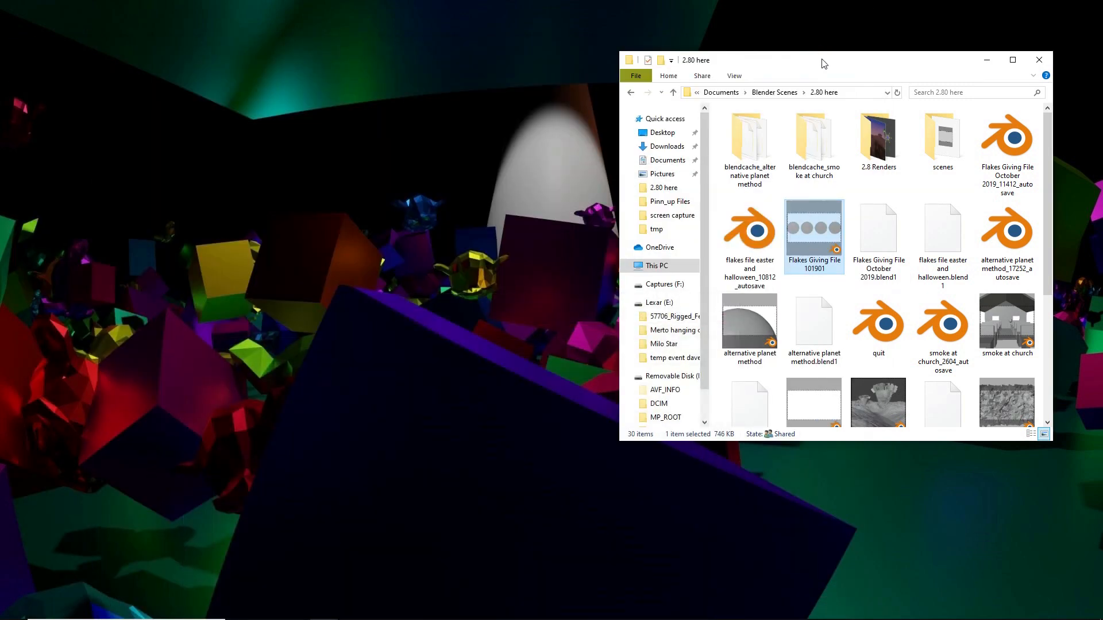
double_click(809, 240)
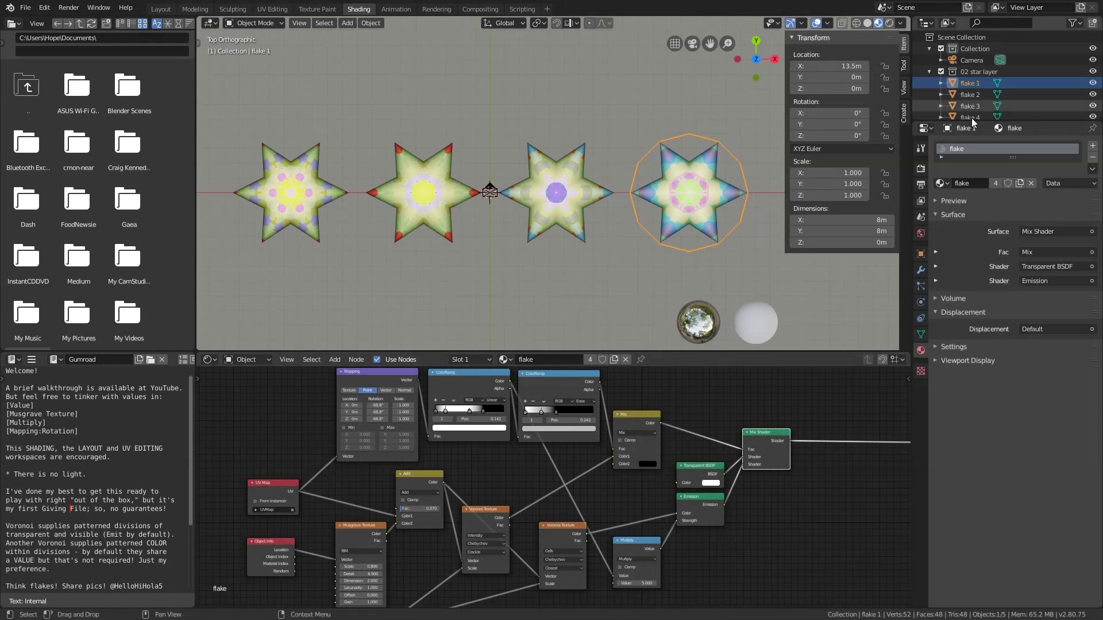
click(921, 169)
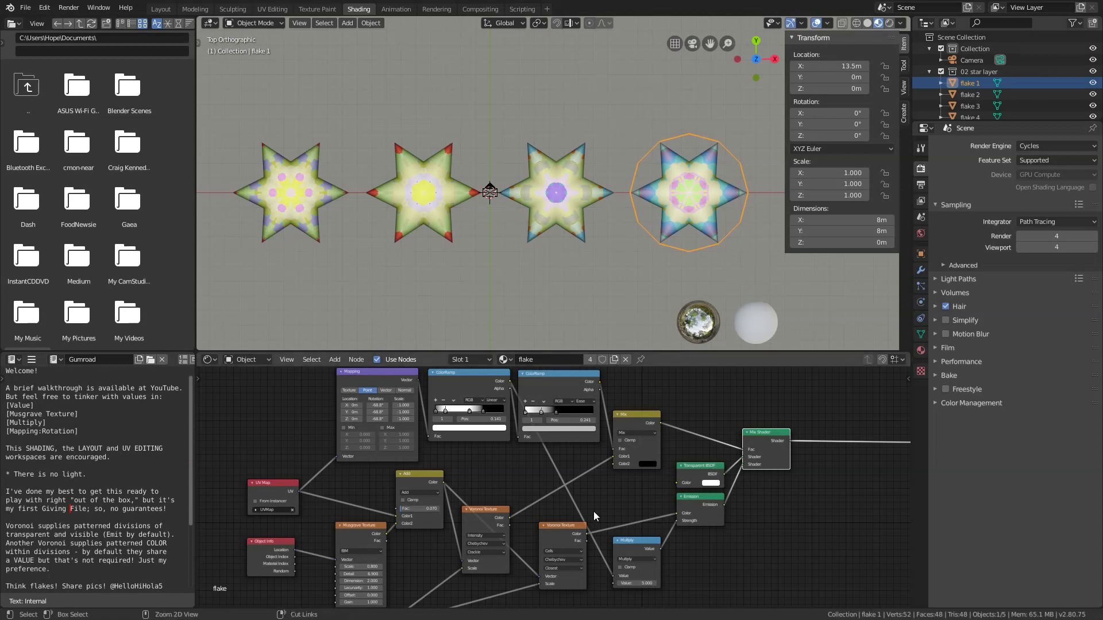
Examine the whole flake material node tree in a maximized node editor, starting with the Object Info and Musgrave Texture nodes
key(ctrl+space)
scroll(620, 379, down, 3)
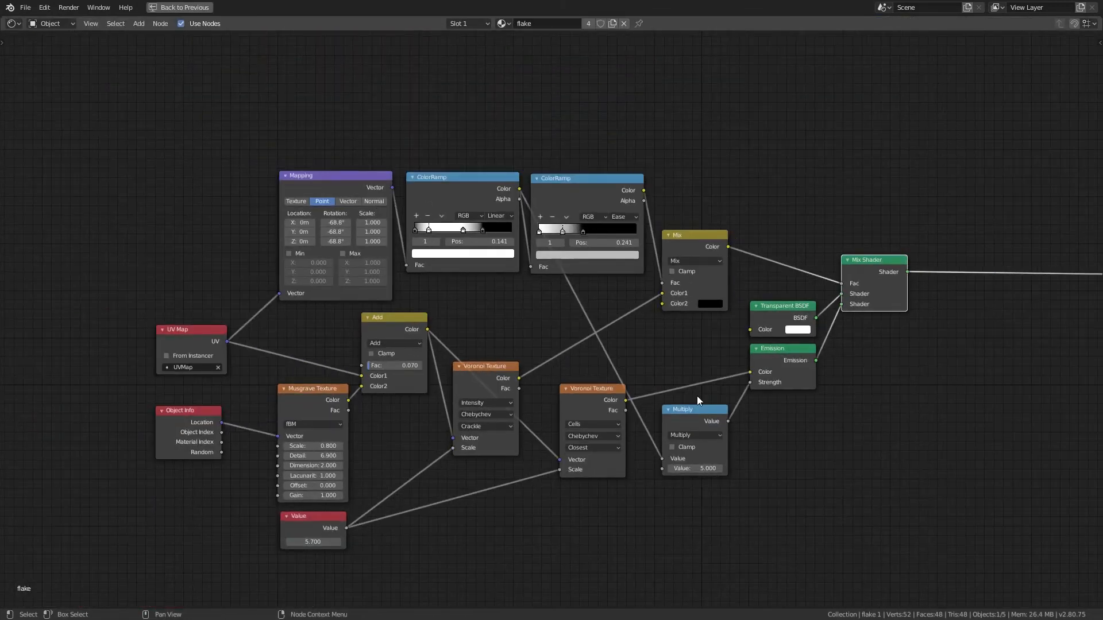
middle_drag(759, 410, 712, 396)
scroll(64, 494, up, 2)
scroll(58, 492, up, 2)
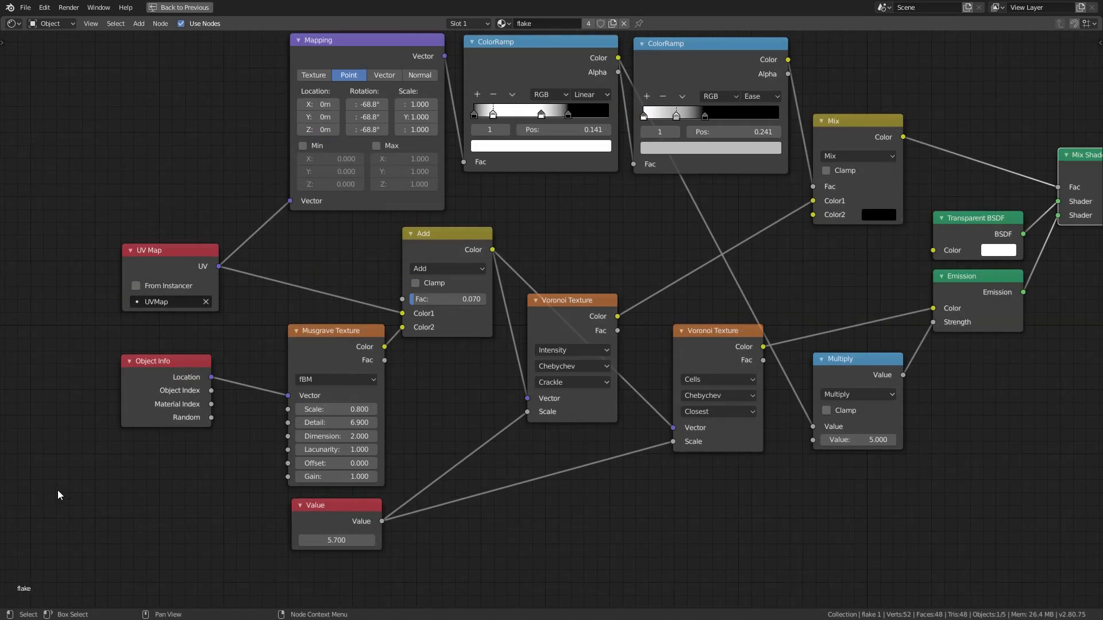
mouse_move(149, 371)
mouse_down()
mouse_move(125, 385)
mouse_move(169, 386)
mouse_move(151, 374)
mouse_up()
right_click(152, 374)
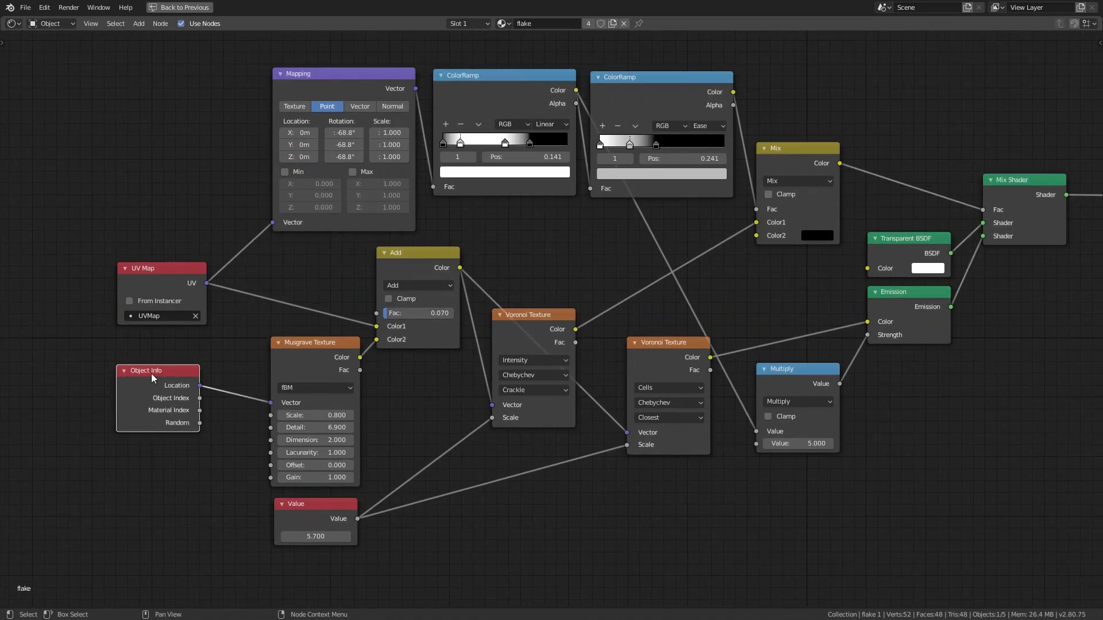
mouse_move(306, 343)
mouse_down()
mouse_move(276, 349)
mouse_move(305, 343)
mouse_up()
right_click(305, 343)
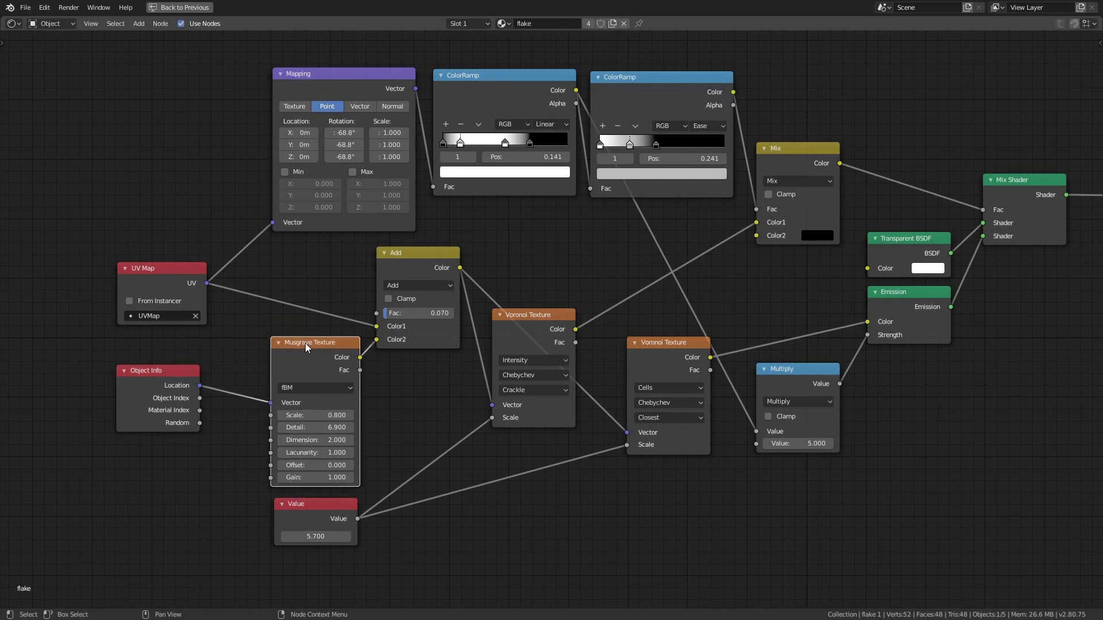
key(ctrl+space)
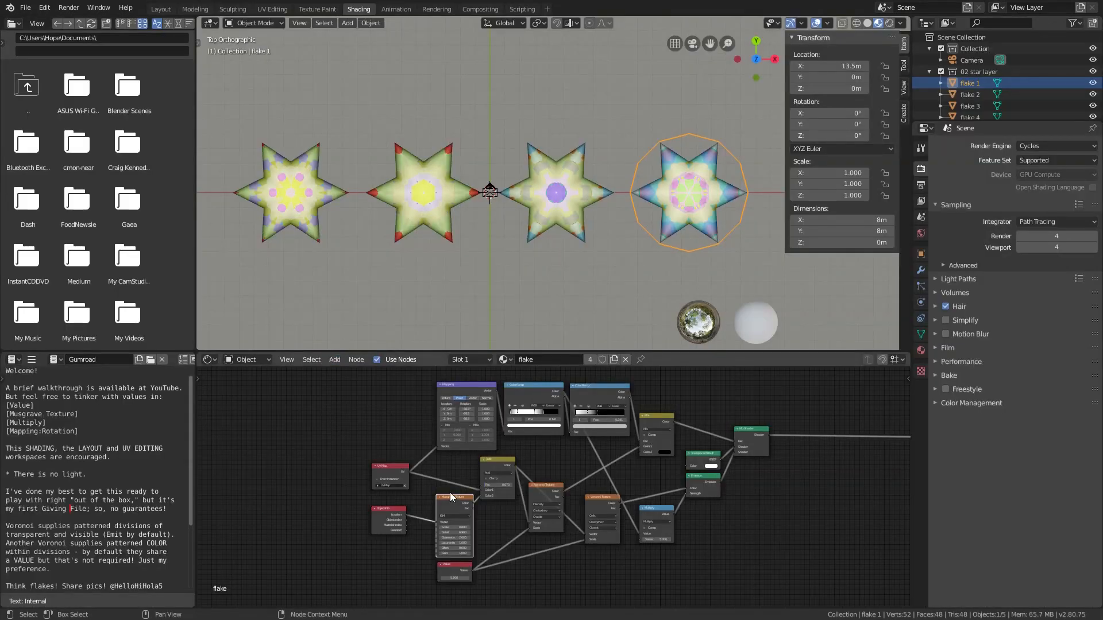
Examine the Musgrave Texture settings and how the UV Map and Object Info nodes feed into the Add node
key(KP_Decimal)
scroll(555, 506, up, 5)
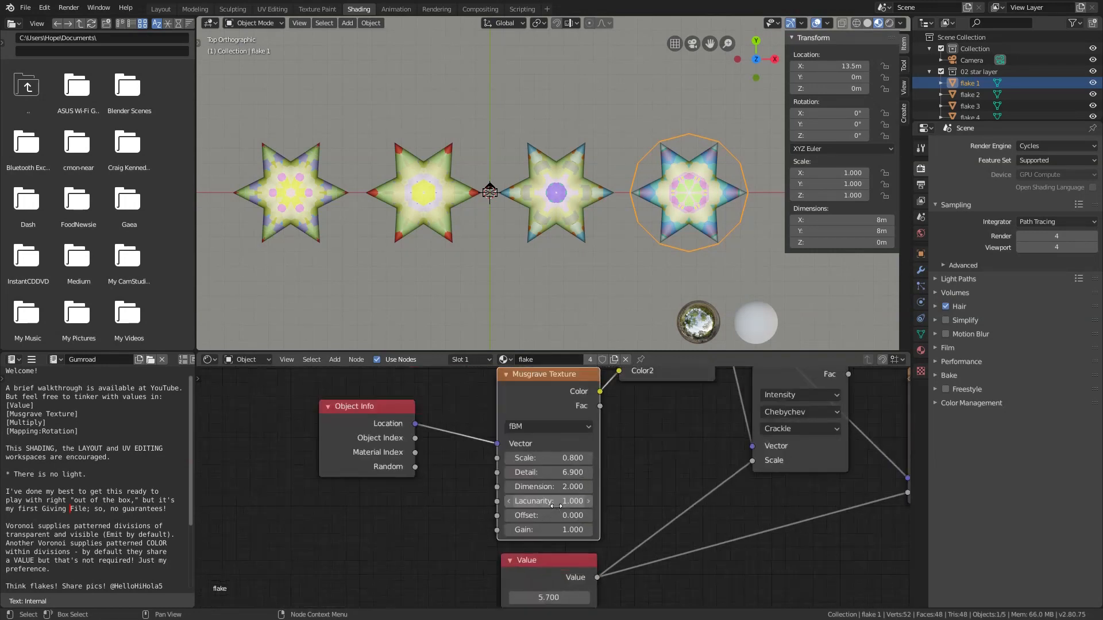
mouse_move(549, 454)
mouse_down()
mouse_move(592, 454)
mouse_move(549, 454)
mouse_up()
scroll(342, 568, down, 2)
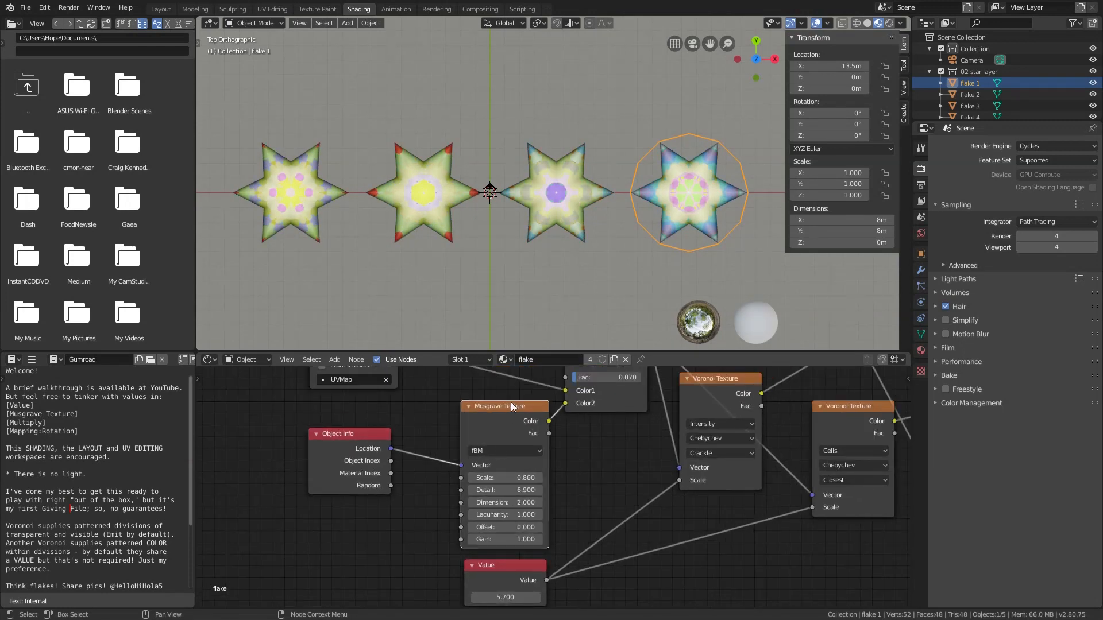
middle_drag(511, 402, 334, 518)
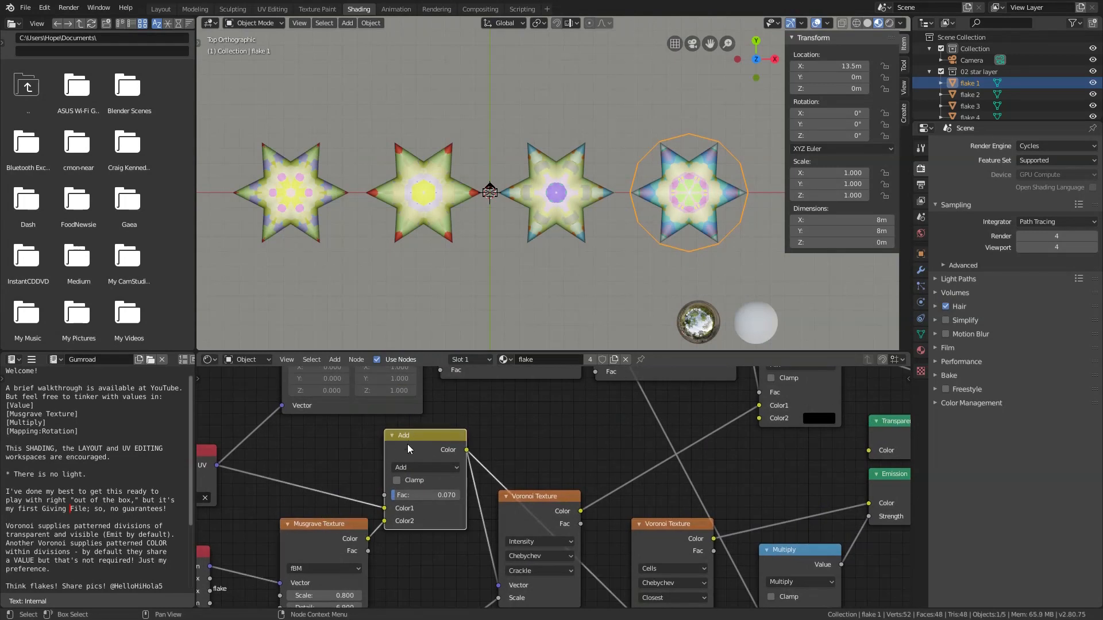
middle_drag(408, 496, 557, 497)
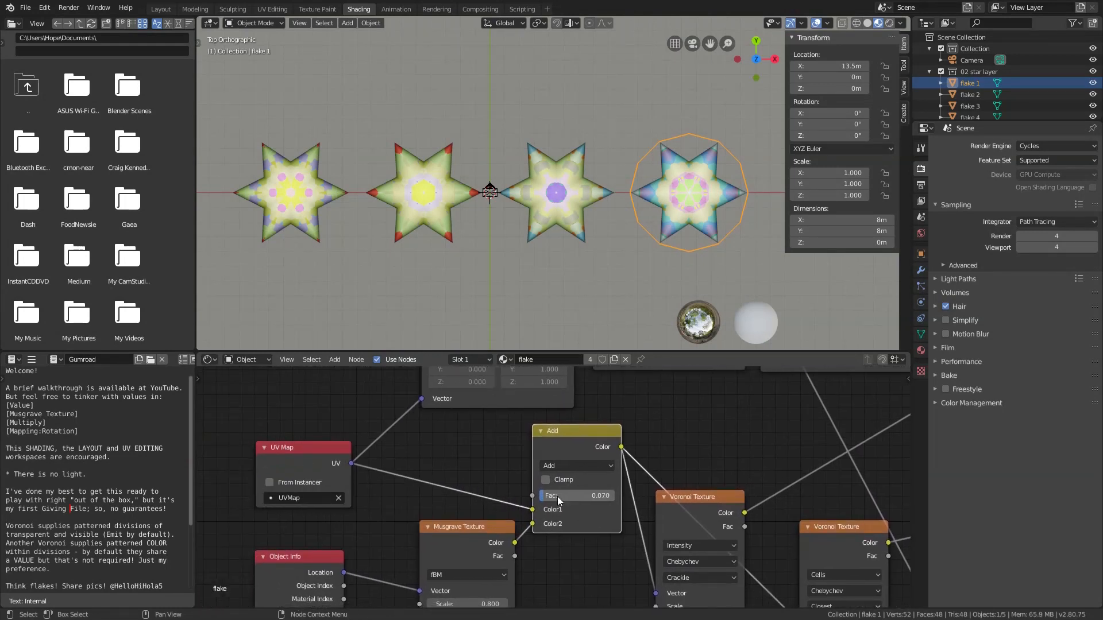
click(298, 453)
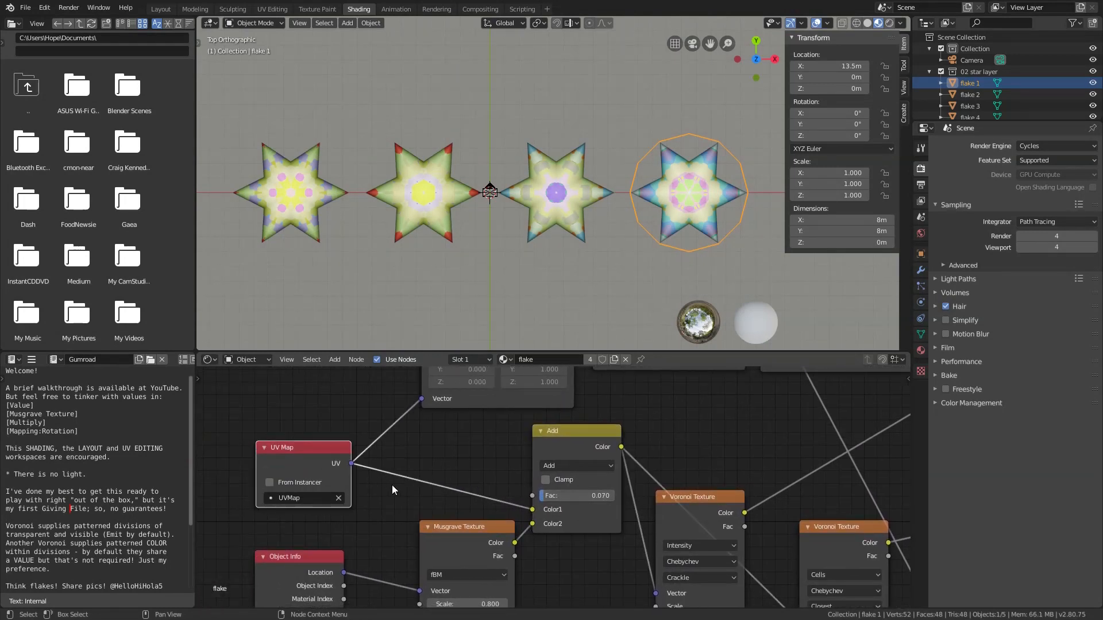
click(454, 528)
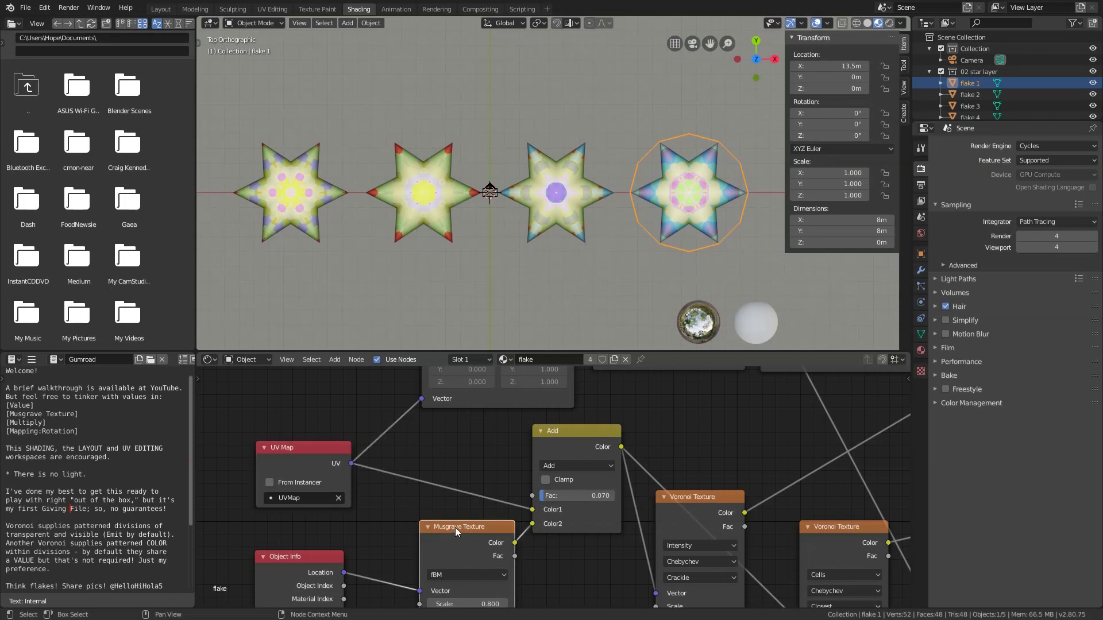
click(306, 554)
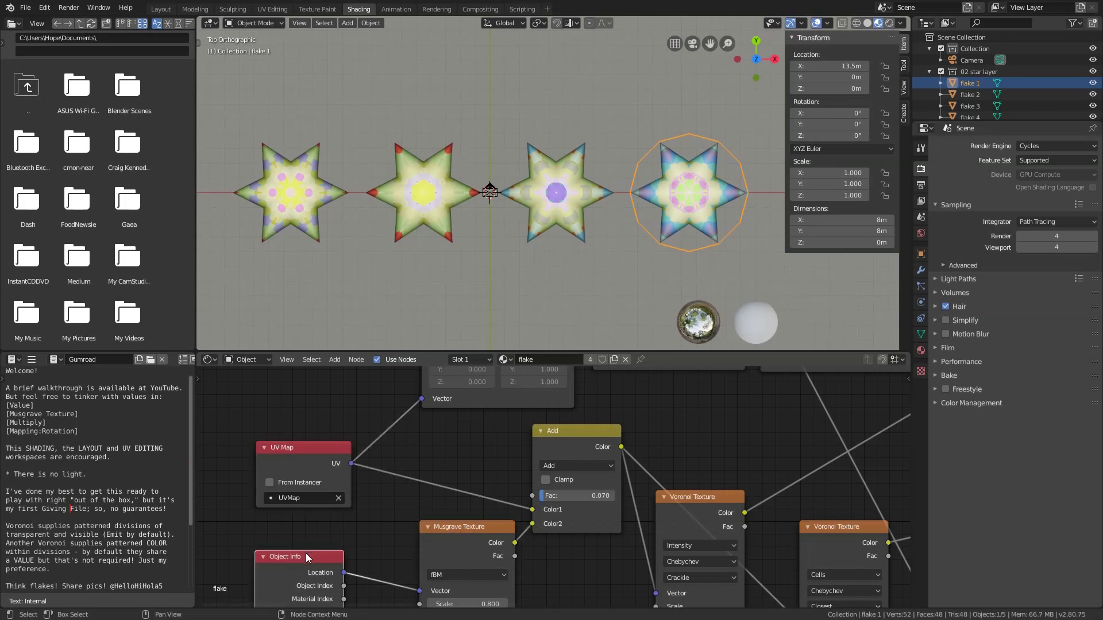
drag(546, 494, 574, 495)
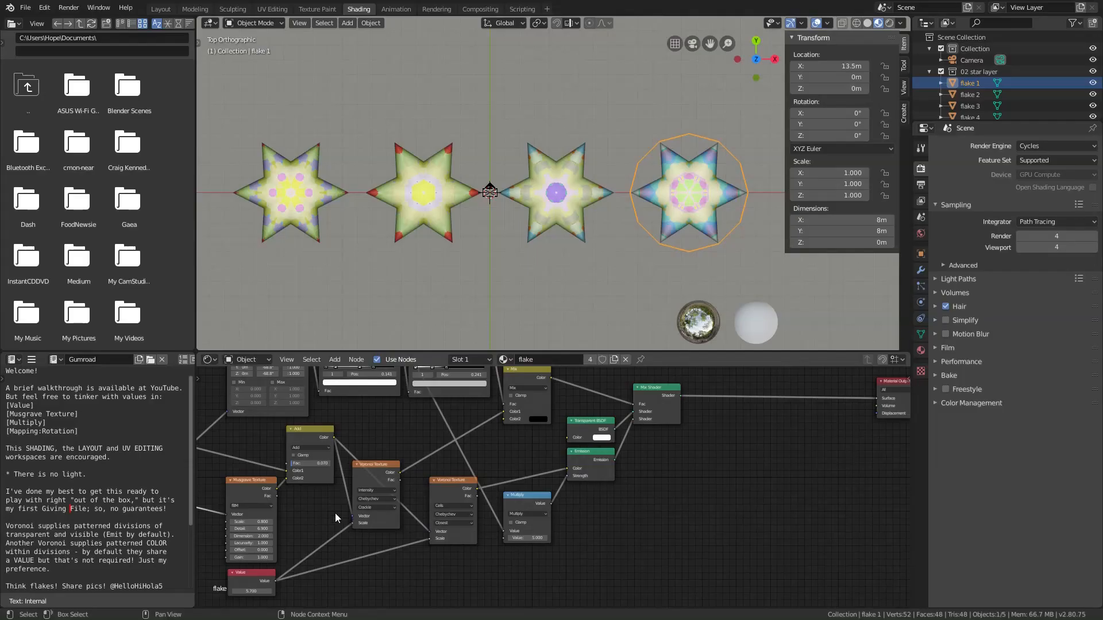
Examine the two Voronoi Texture nodes and the Value node that drives their scales
scroll(335, 514, up, 3)
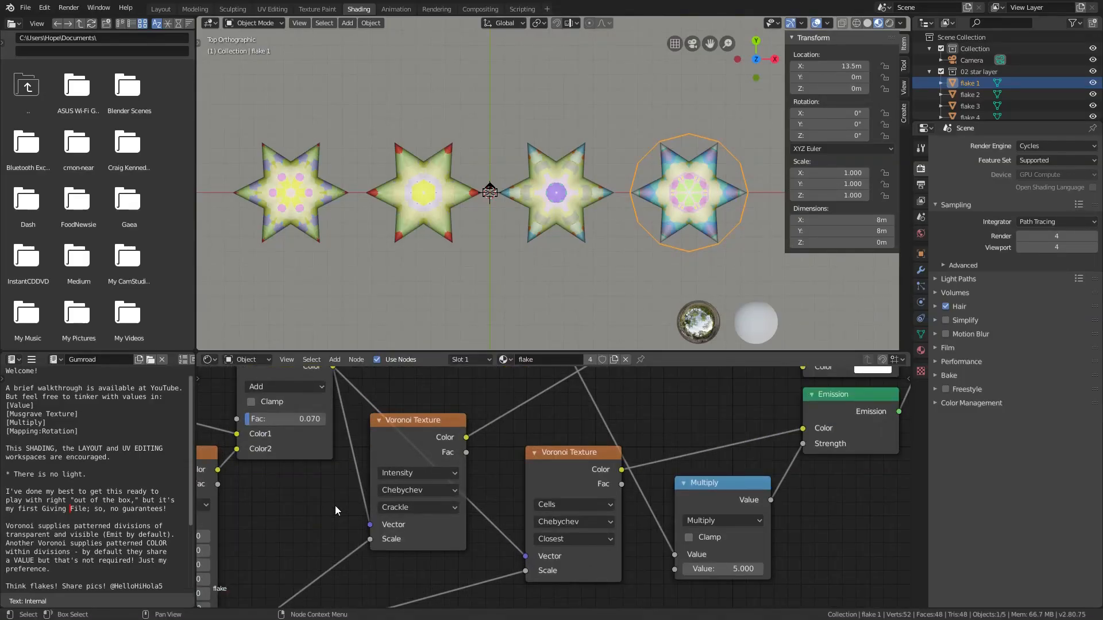
click(412, 420)
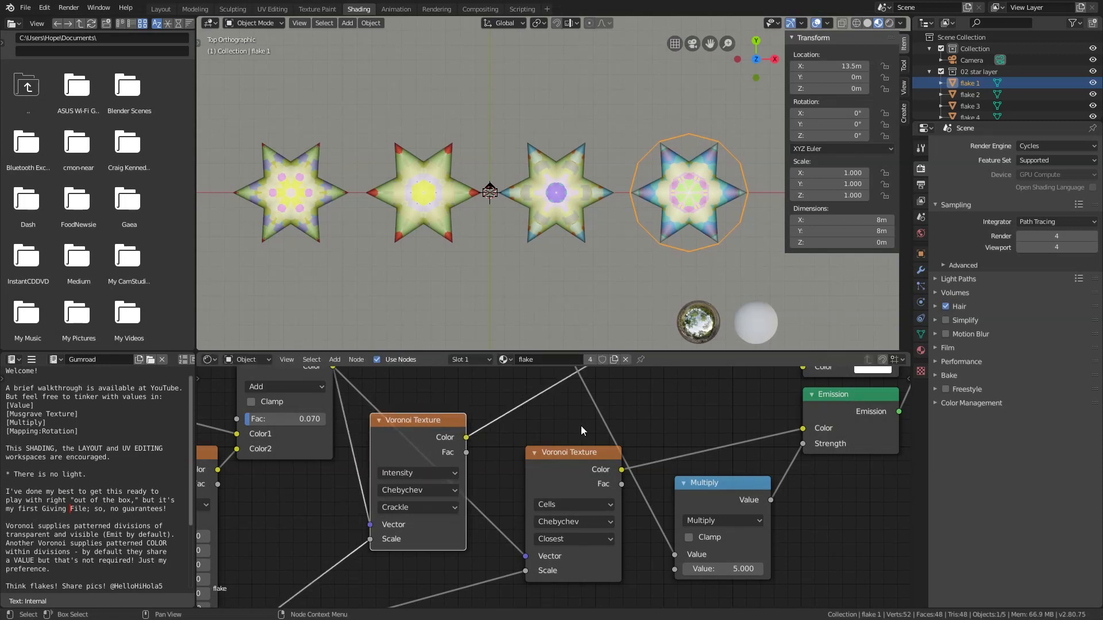
click(583, 453)
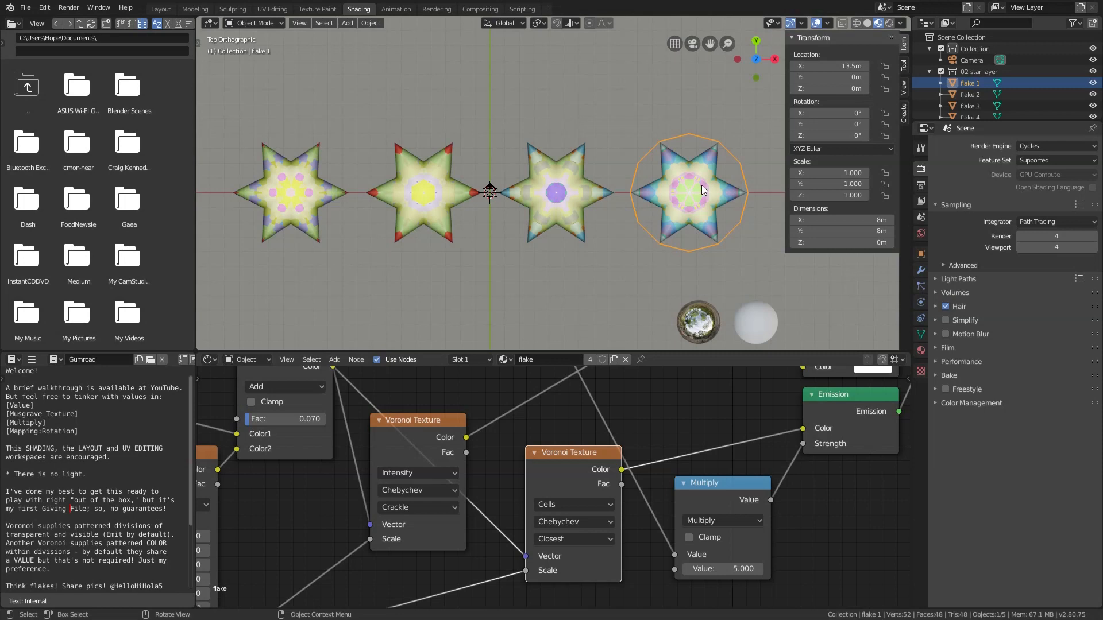
scroll(732, 370, down, 2)
scroll(382, 558, up, 2)
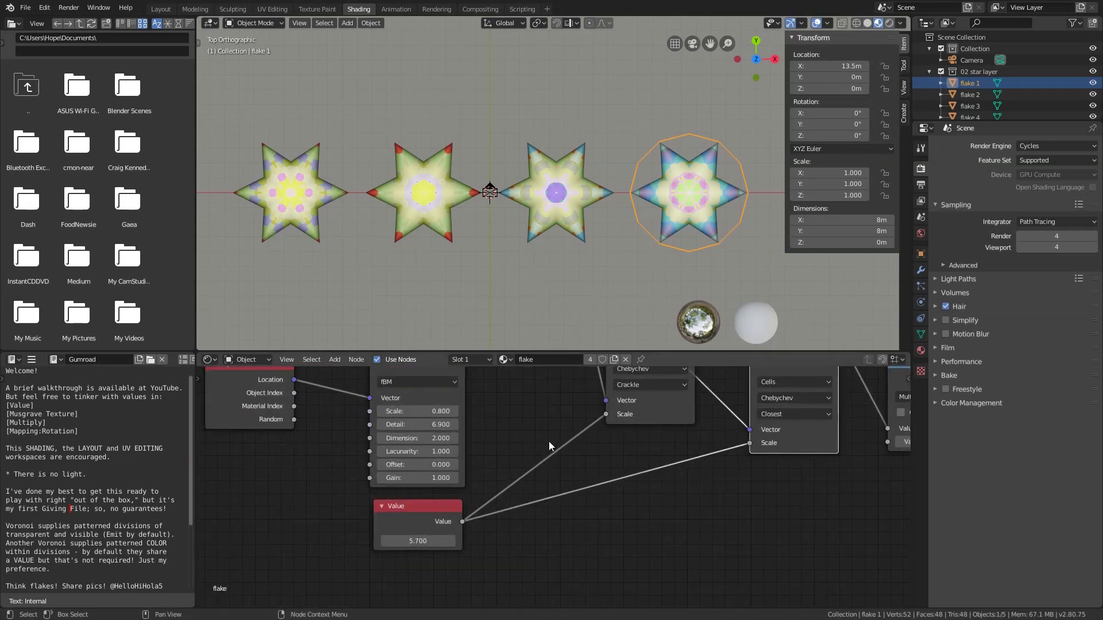
click(441, 508)
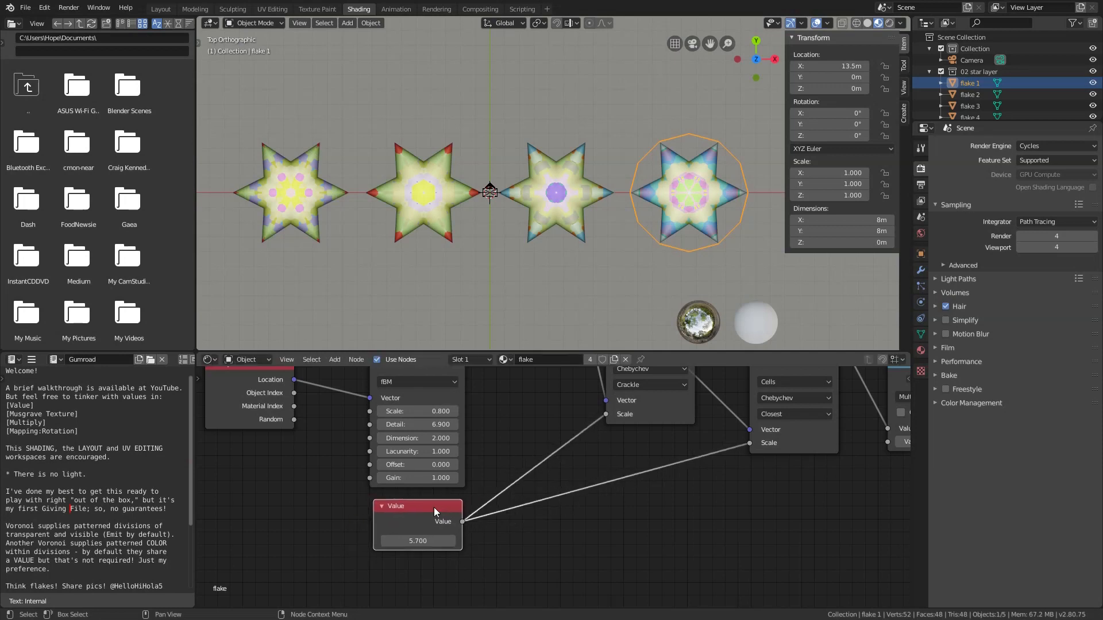
drag(429, 541, 418, 540)
Unlink the Value node from both Voronoi Texture scales and set the Crackle Voronoi's Scale to 5.7
drag(606, 414, 600, 418)
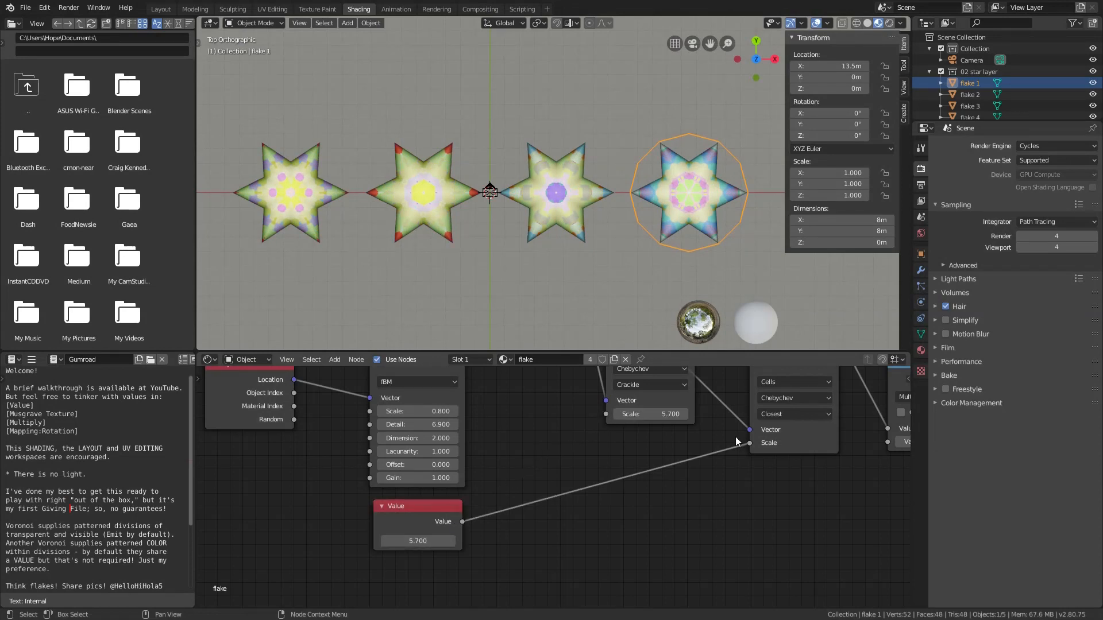
drag(750, 443, 715, 467)
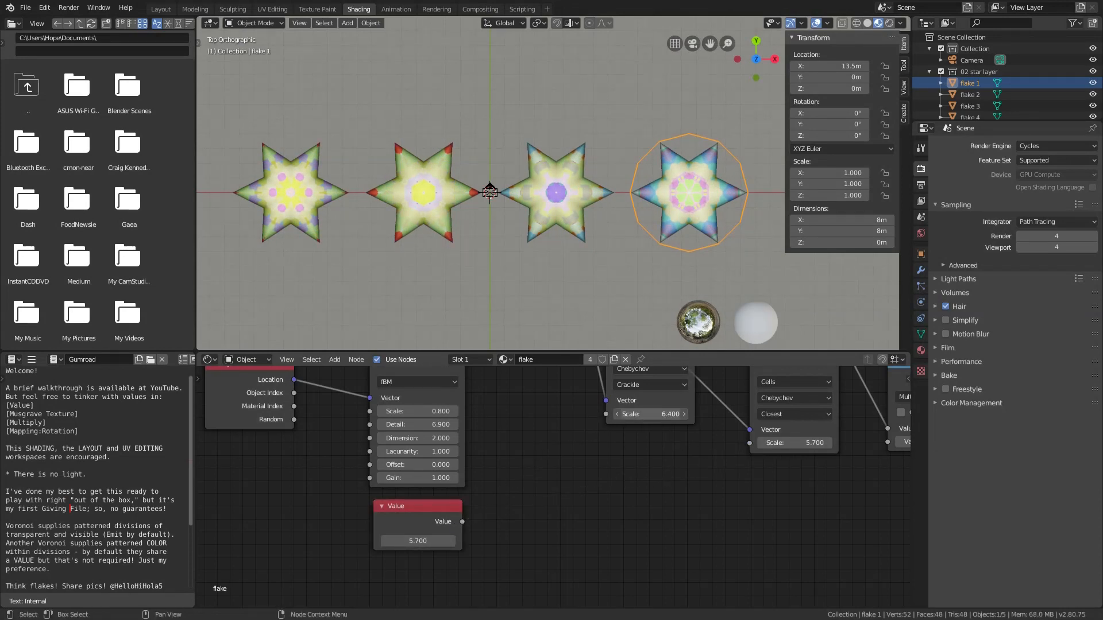
drag(650, 414, 626, 415)
click(652, 416)
key(ctrl+a)
text(5.7)
key(Return)
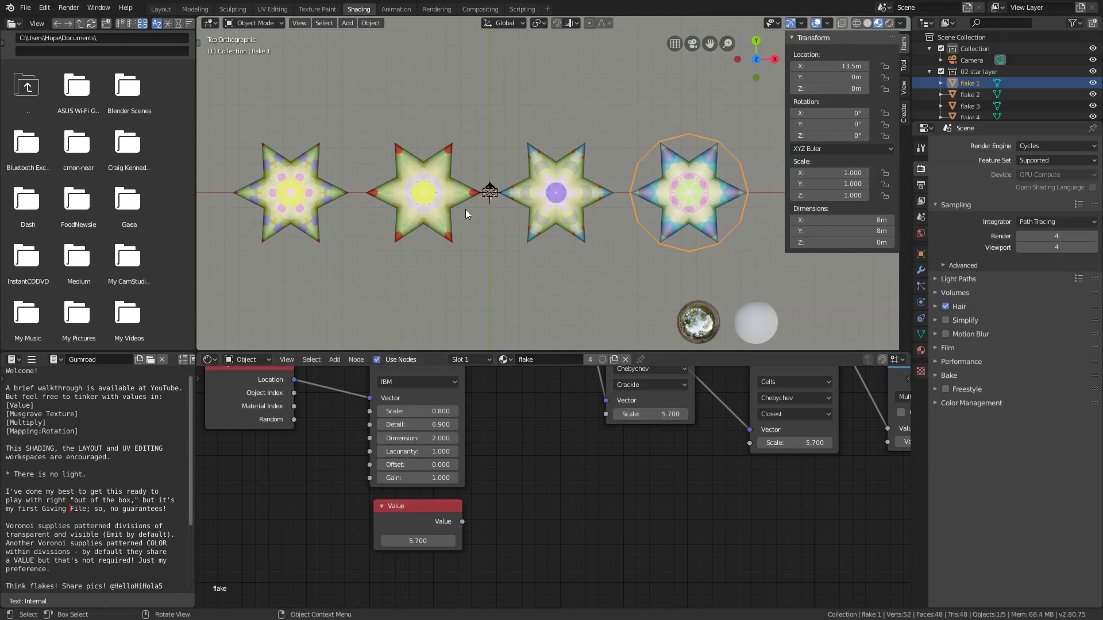
Switch the 3D viewport to rendered shading and hide its overlays
key(z)
key(8)
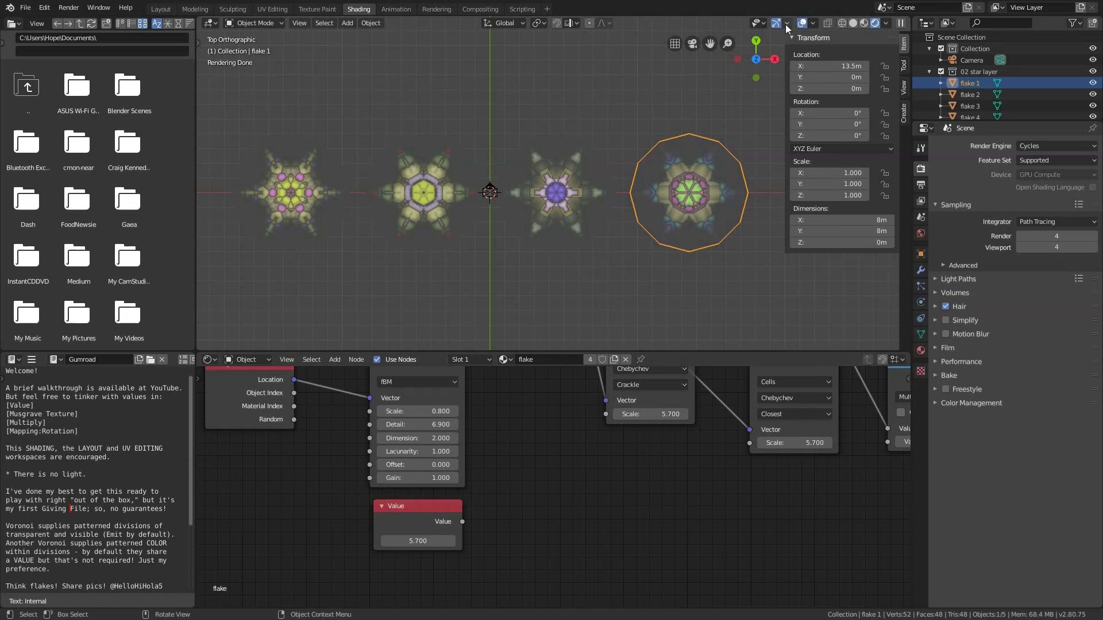
click(802, 22)
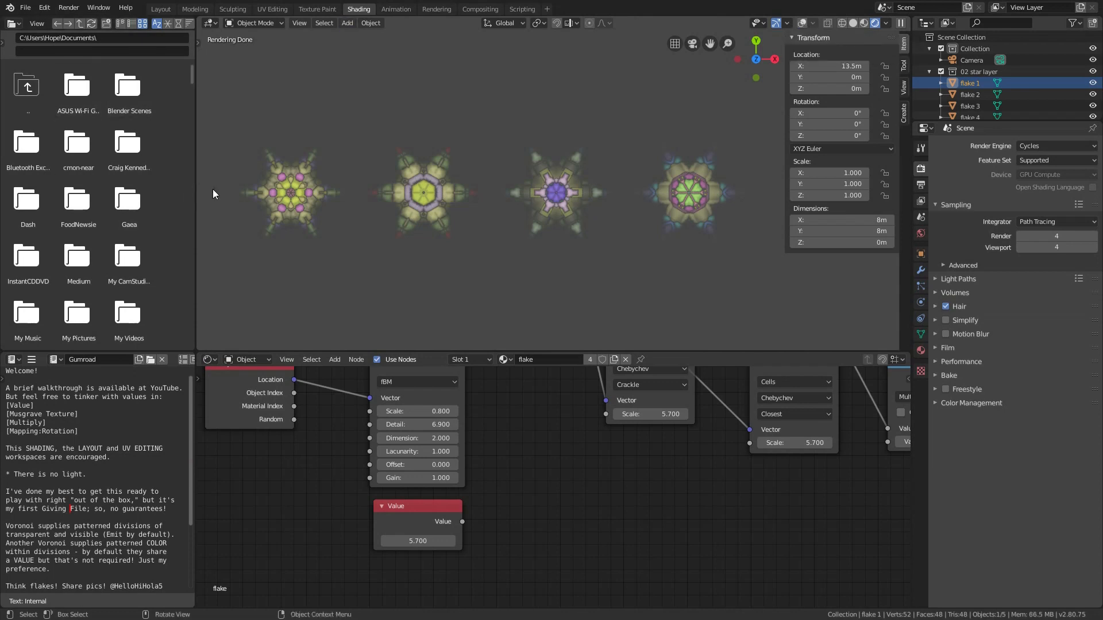
Try the Manhattan and Distance metrics on the Crackle Voronoi Texture, and set its distance metric to Minkowski
scroll(215, 195, up, 4)
scroll(218, 195, up, 2)
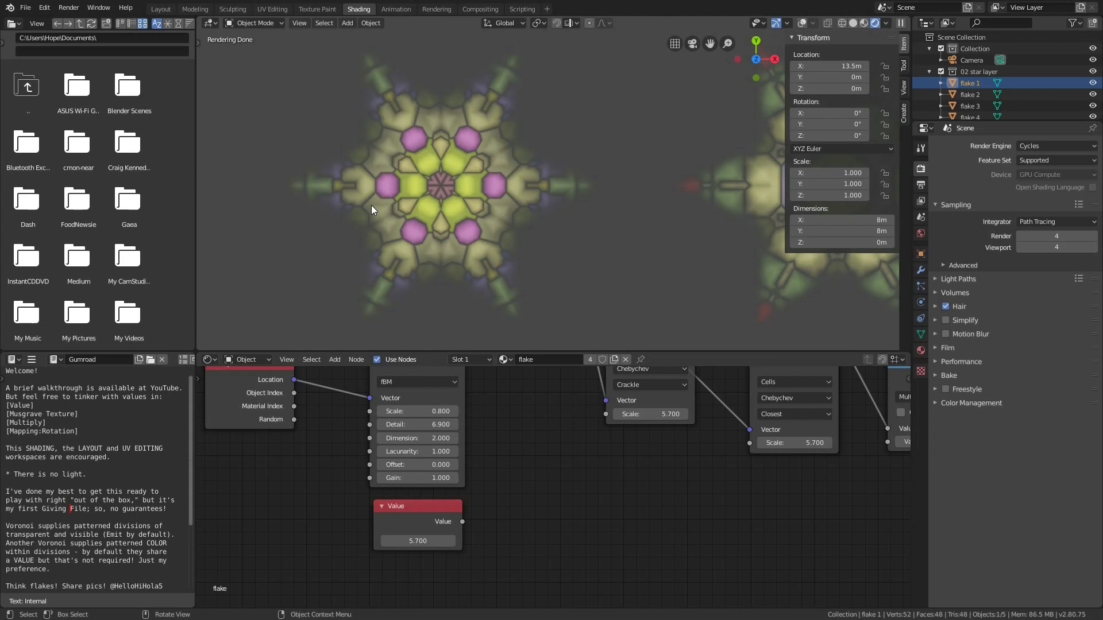
middle_drag(713, 421, 529, 509)
scroll(511, 391, up, 1)
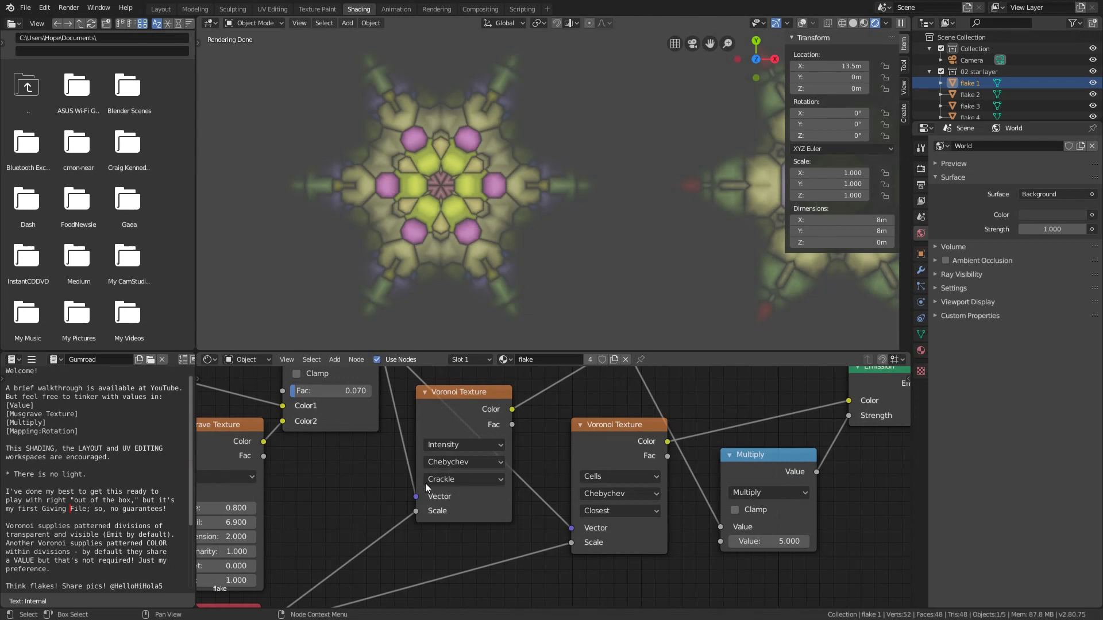
click(456, 463)
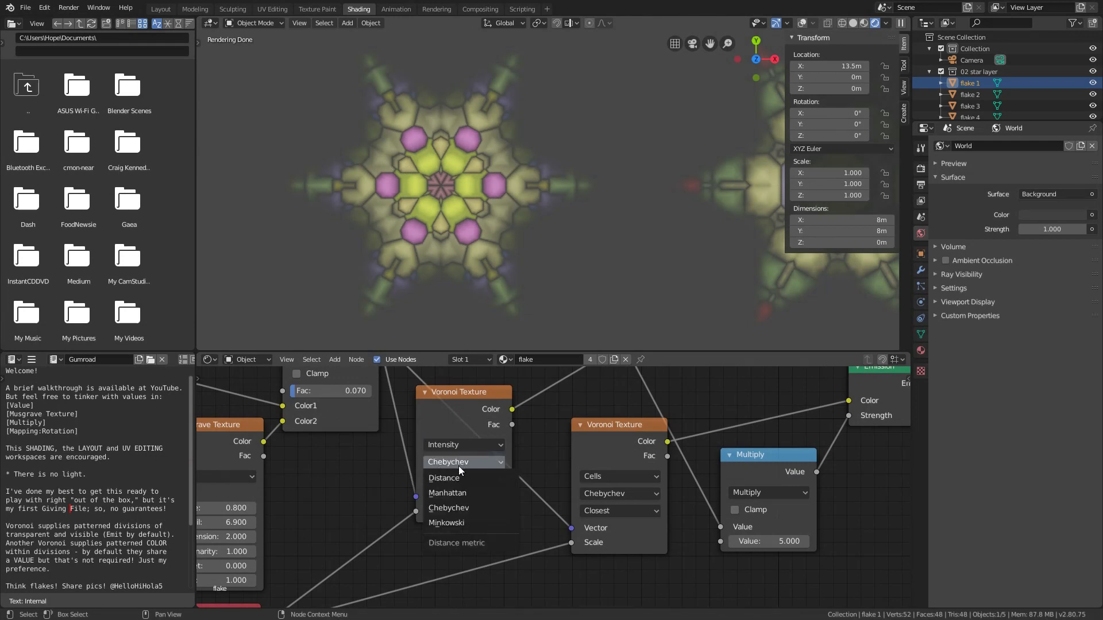
key(m)
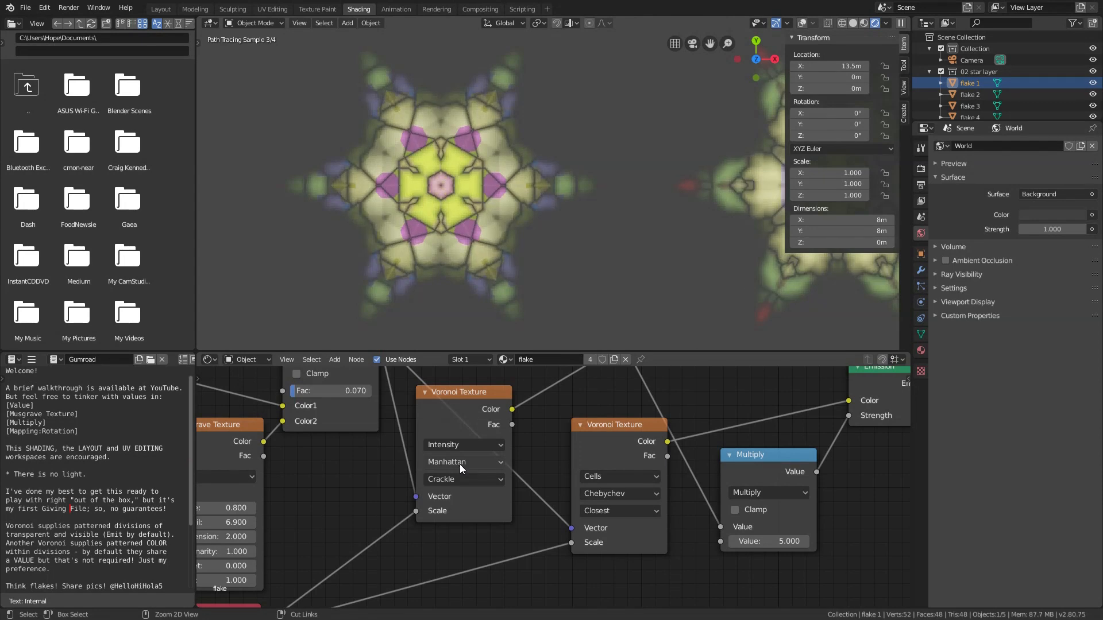
ctrl+scroll(460, 463, up, 1)
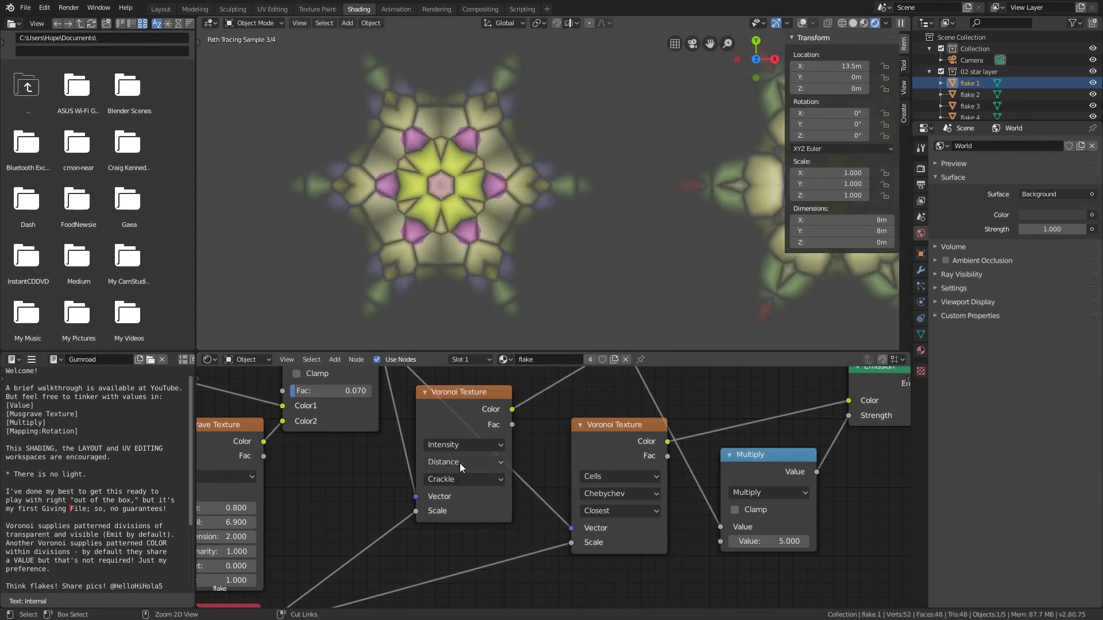
ctrl+scroll(459, 463, up, 1)
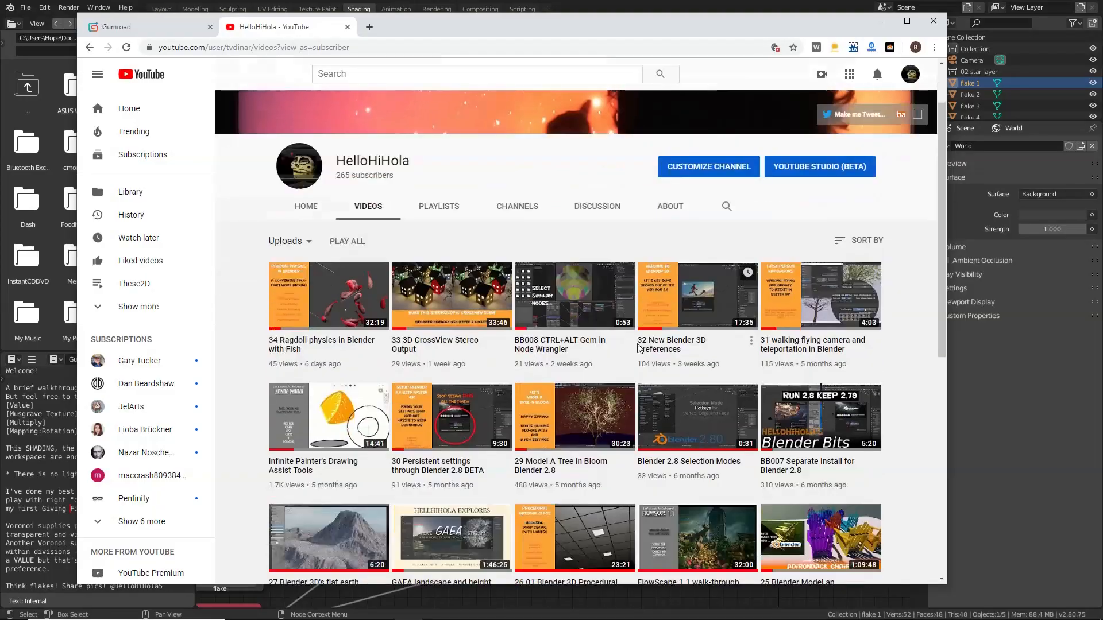
scroll(638, 348, down, 10)
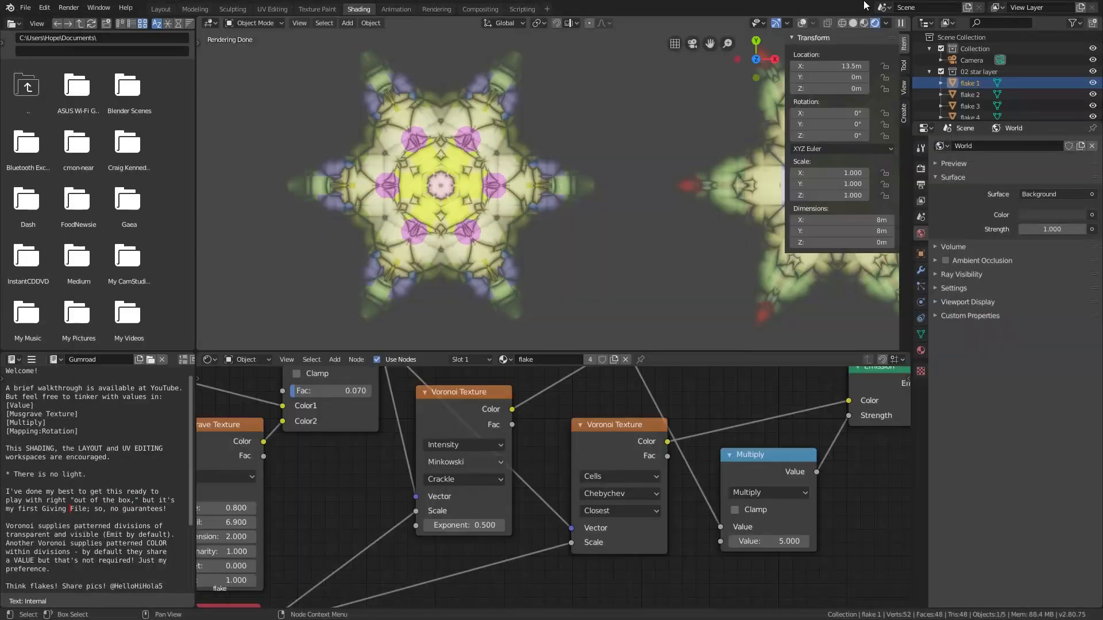
click(450, 462)
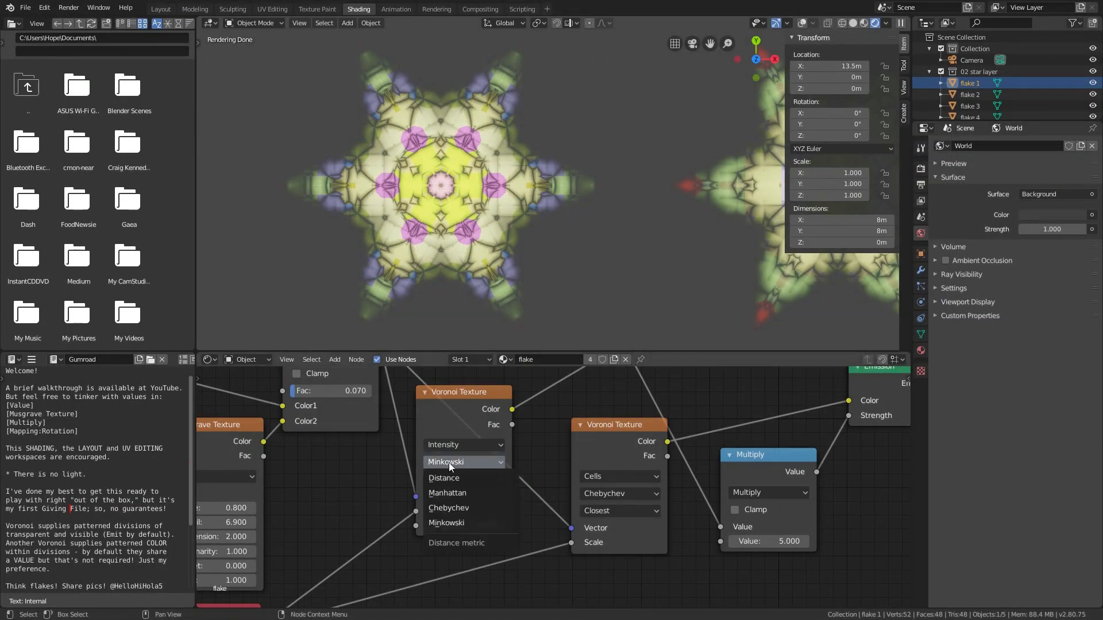
click(451, 520)
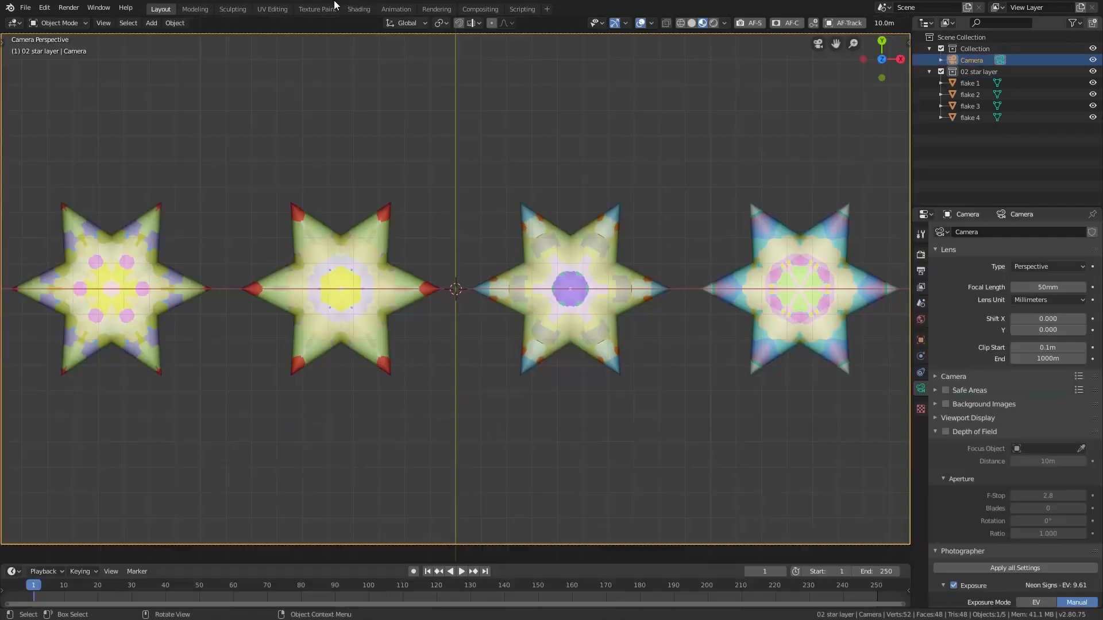
In the UV Editing workspace, inspect the leftmost flake's seams and complete UV layout, and preview the flake in rendered shading
click(277, 10)
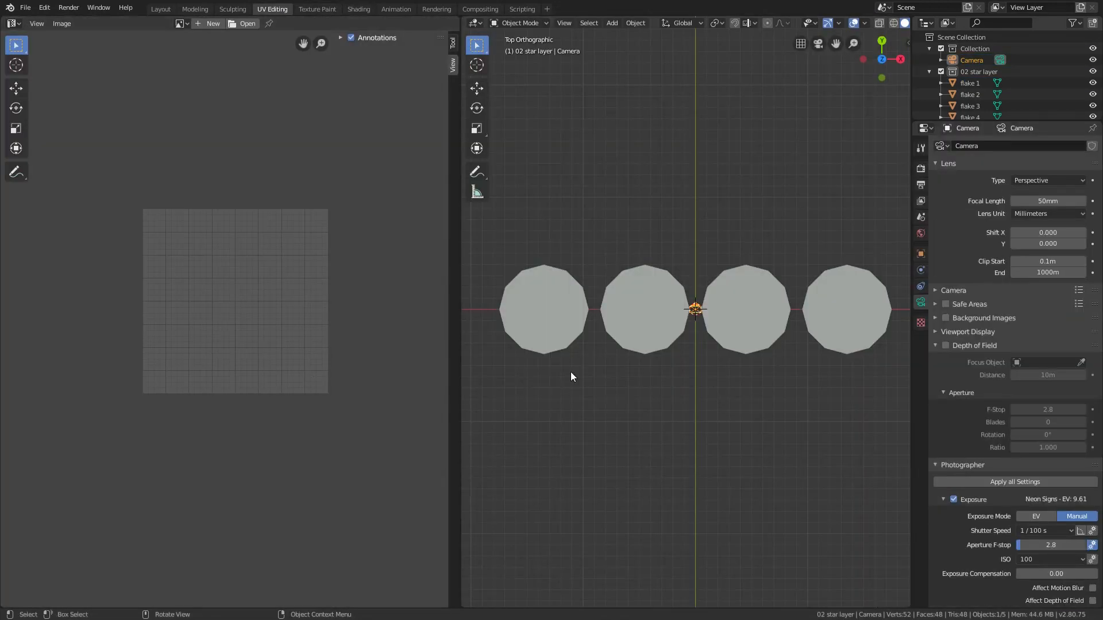
click(549, 333)
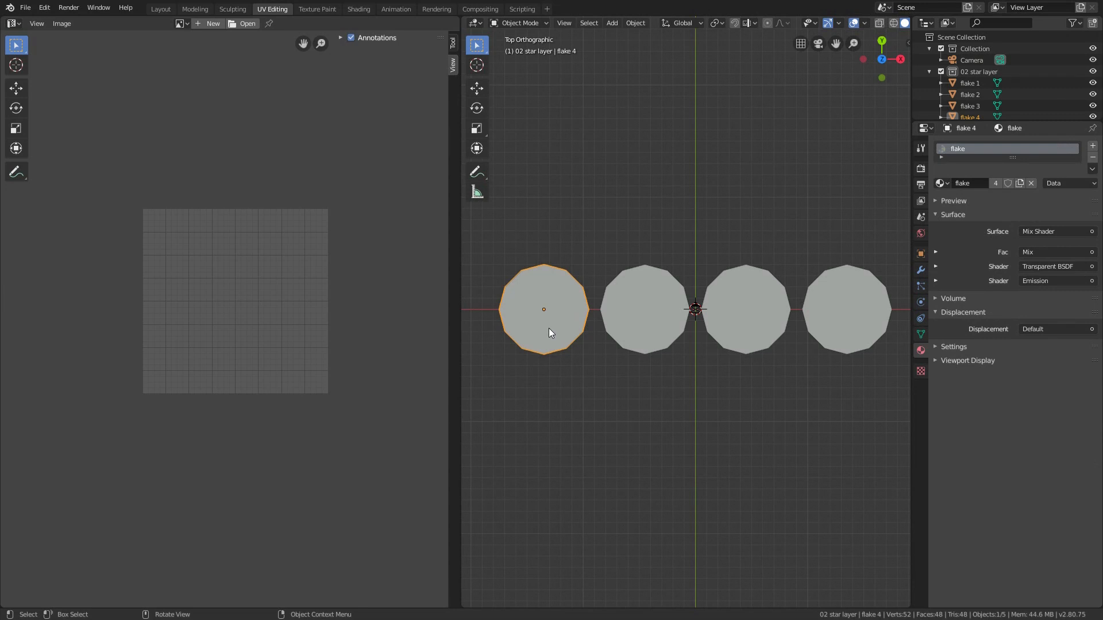
key(Tab)
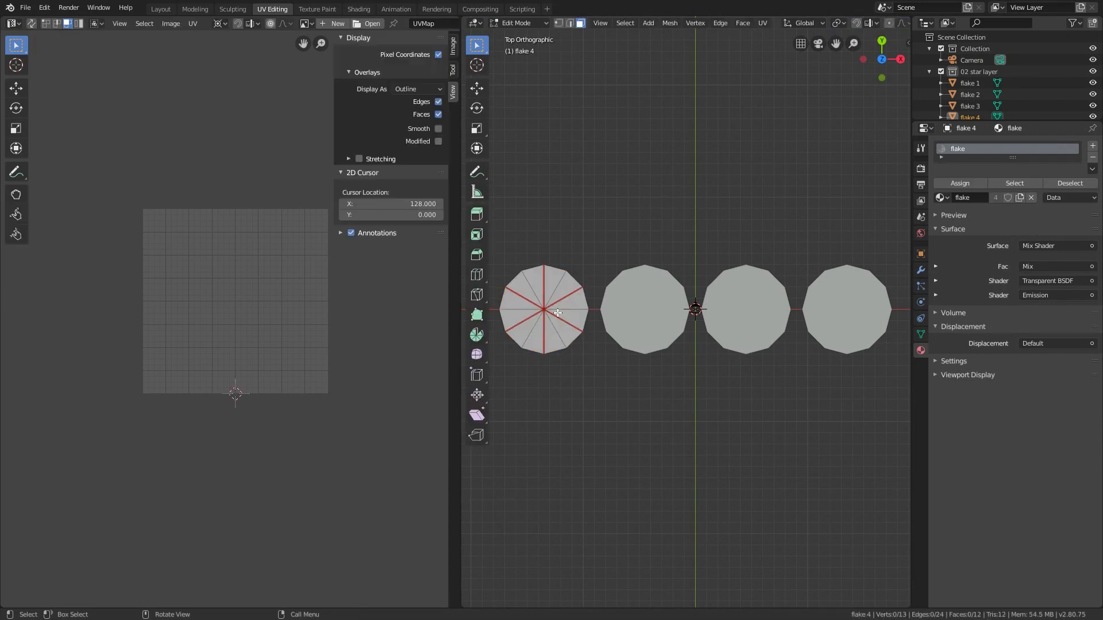
scroll(514, 312, up, 7)
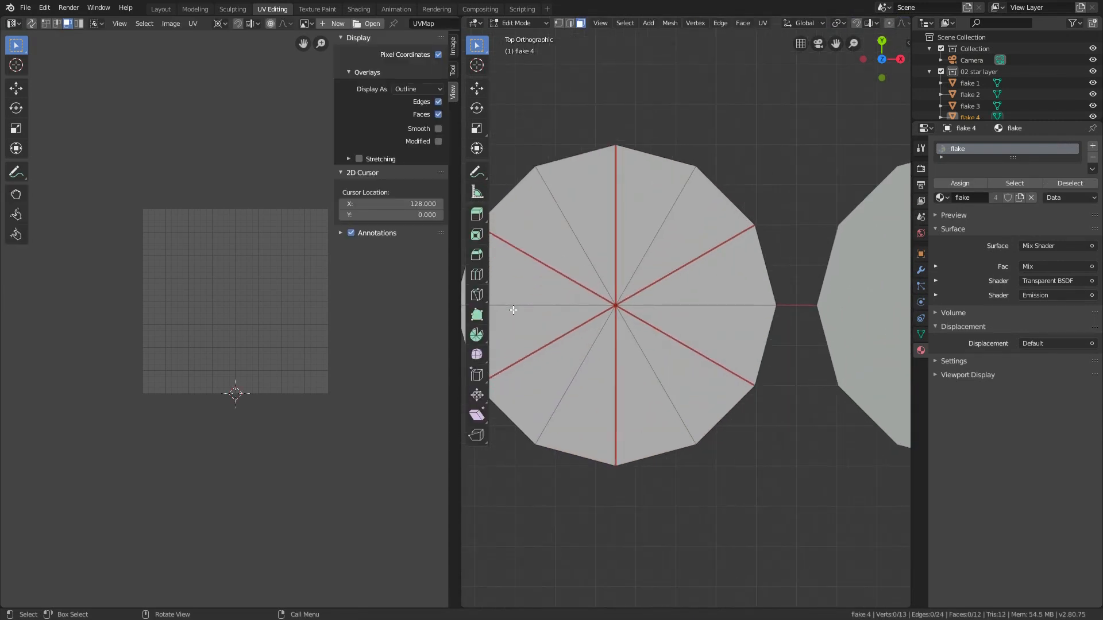
shift+middle_drag(513, 310, 589, 301)
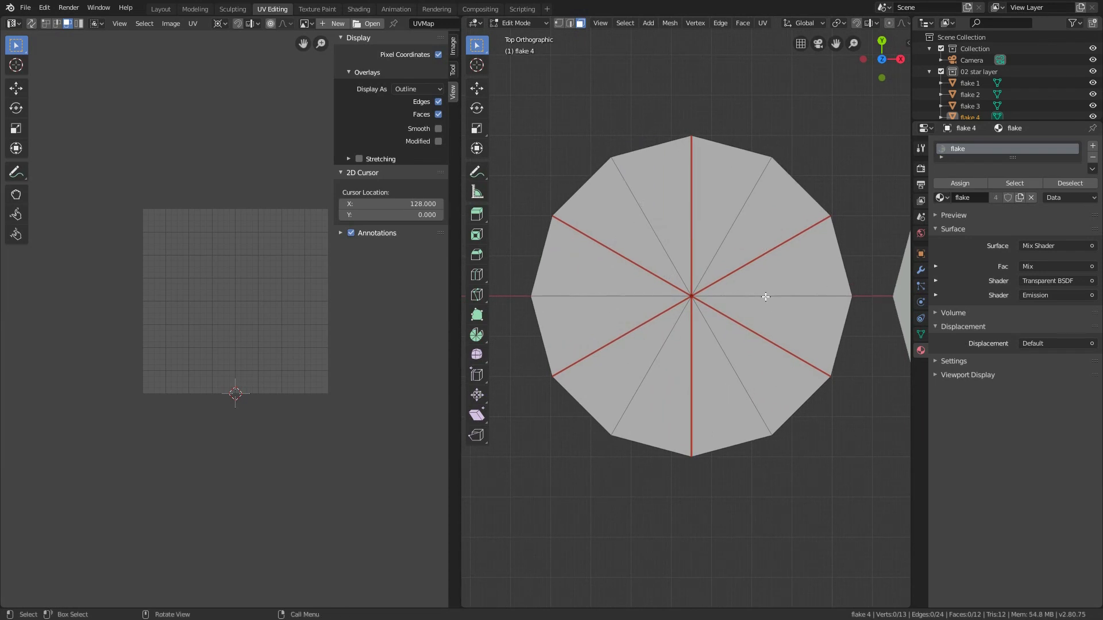
key(a)
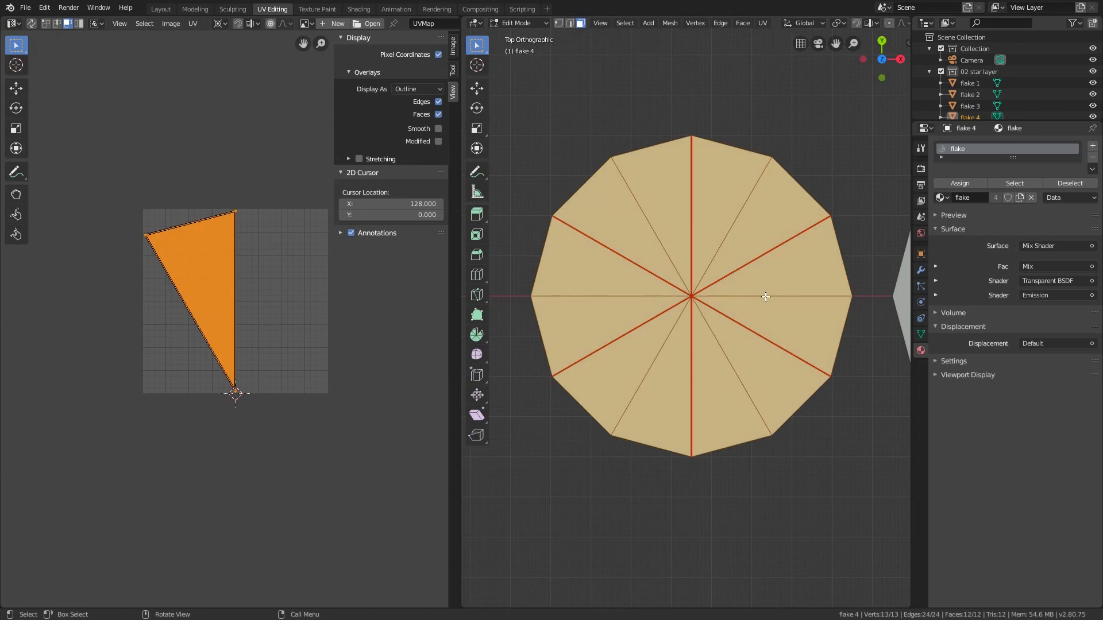
key(z)
key(8)
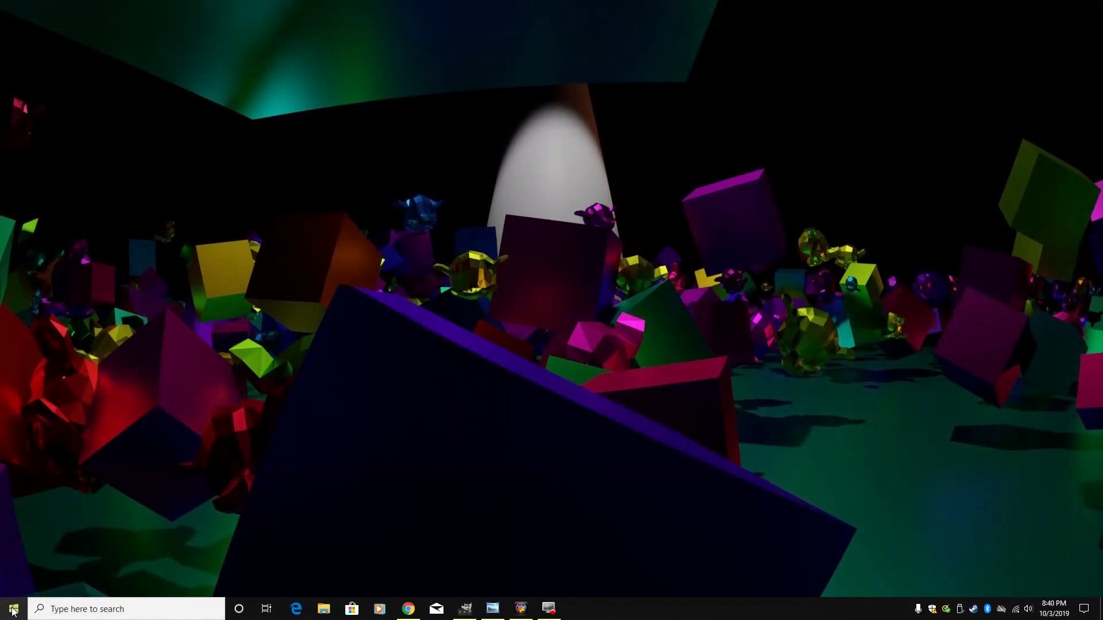
Launch a new Blender session from the desktop and load the factory settings
click(13, 609)
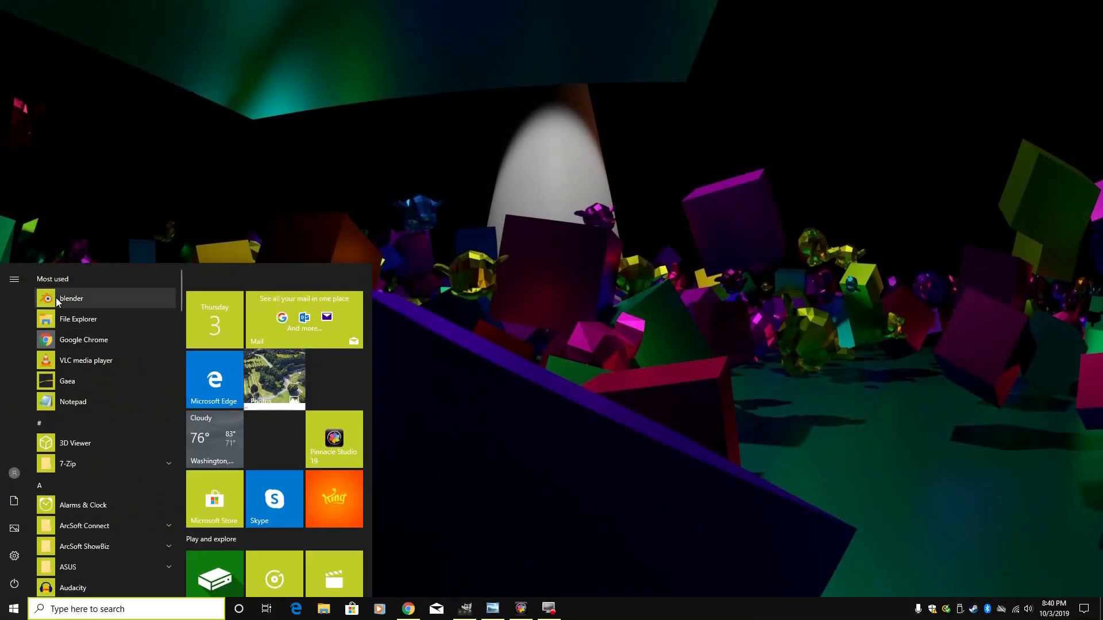
click(51, 294)
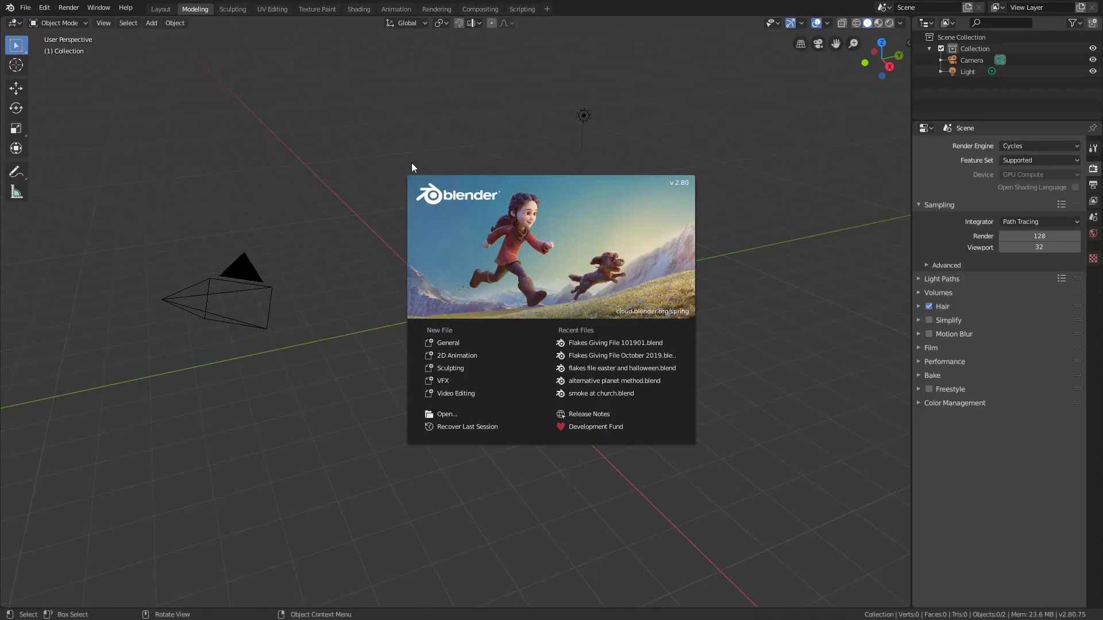
click(405, 133)
click(25, 7)
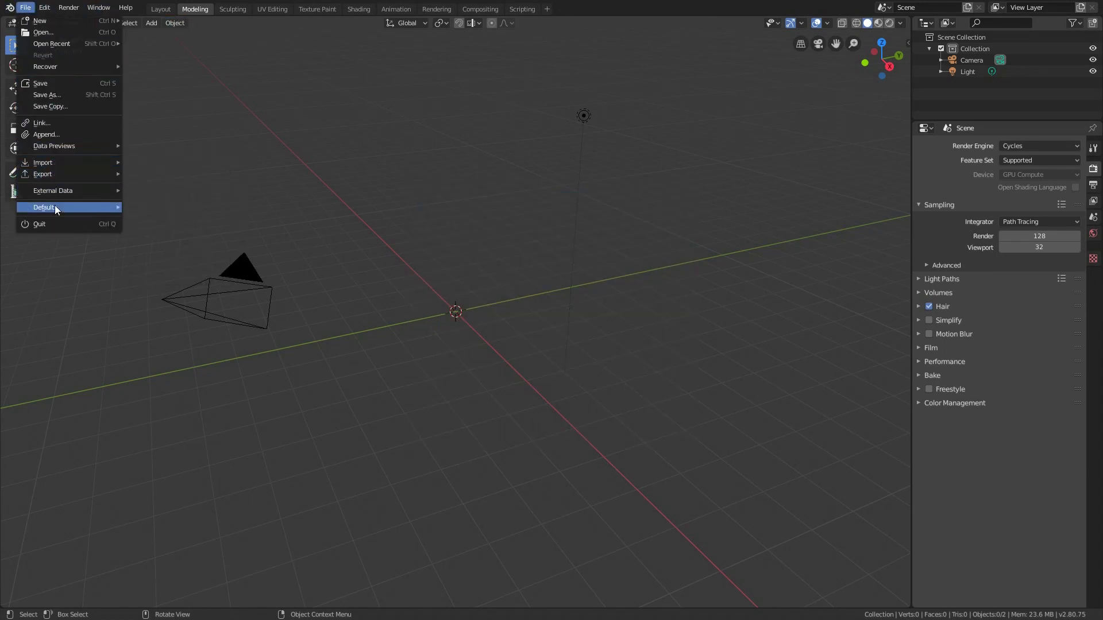
mouse_move(54, 206)
click(171, 218)
click(171, 221)
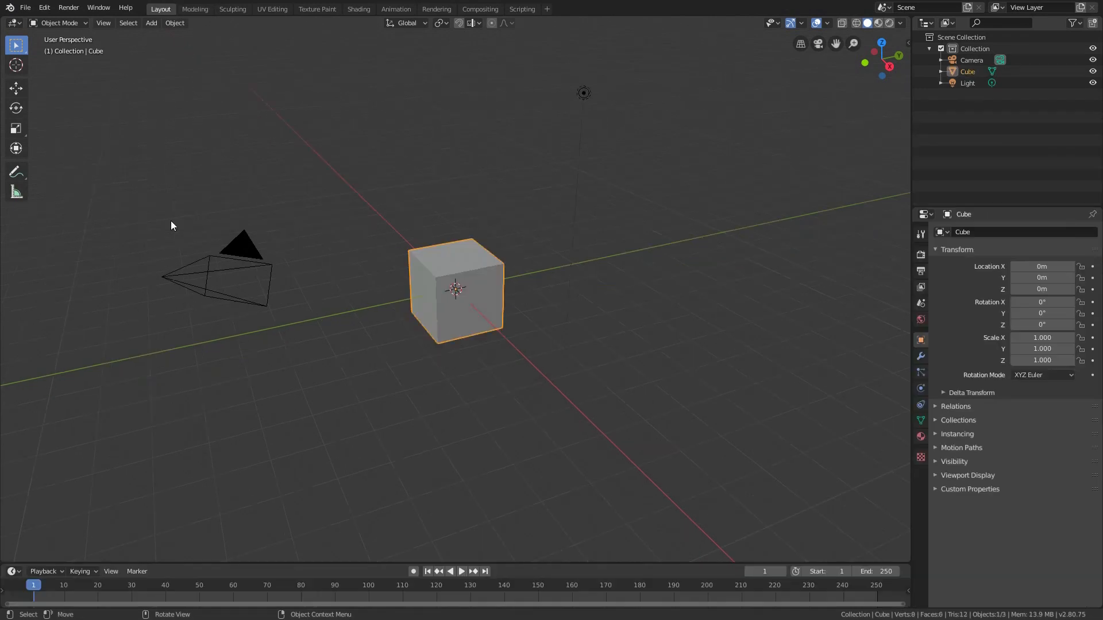
Delete the default cube and the light from the scene
key(x)
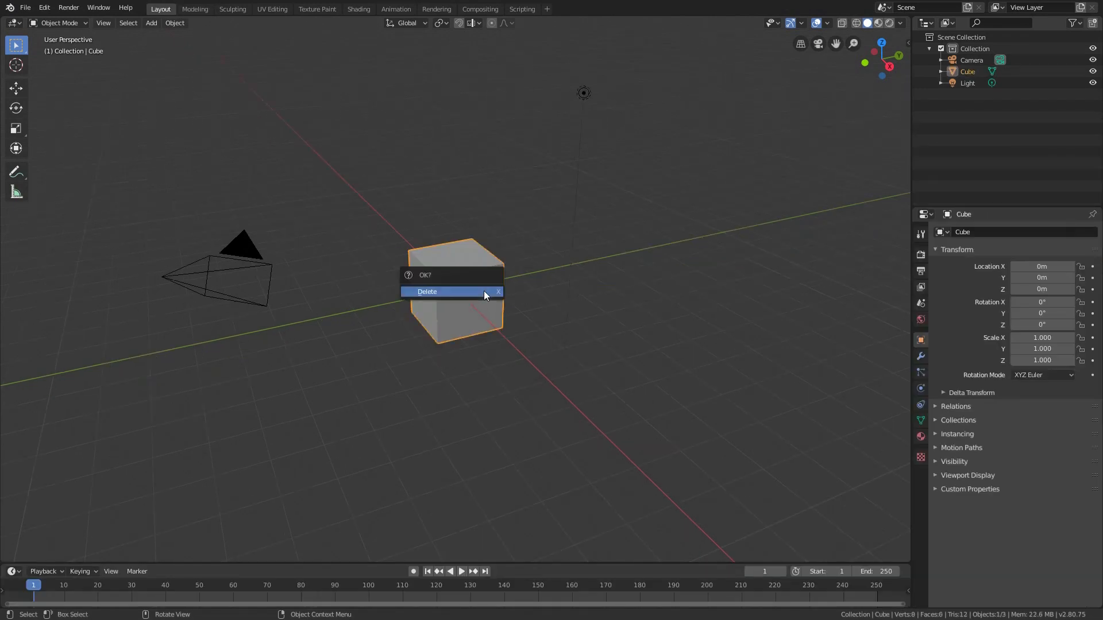
key(Delete)
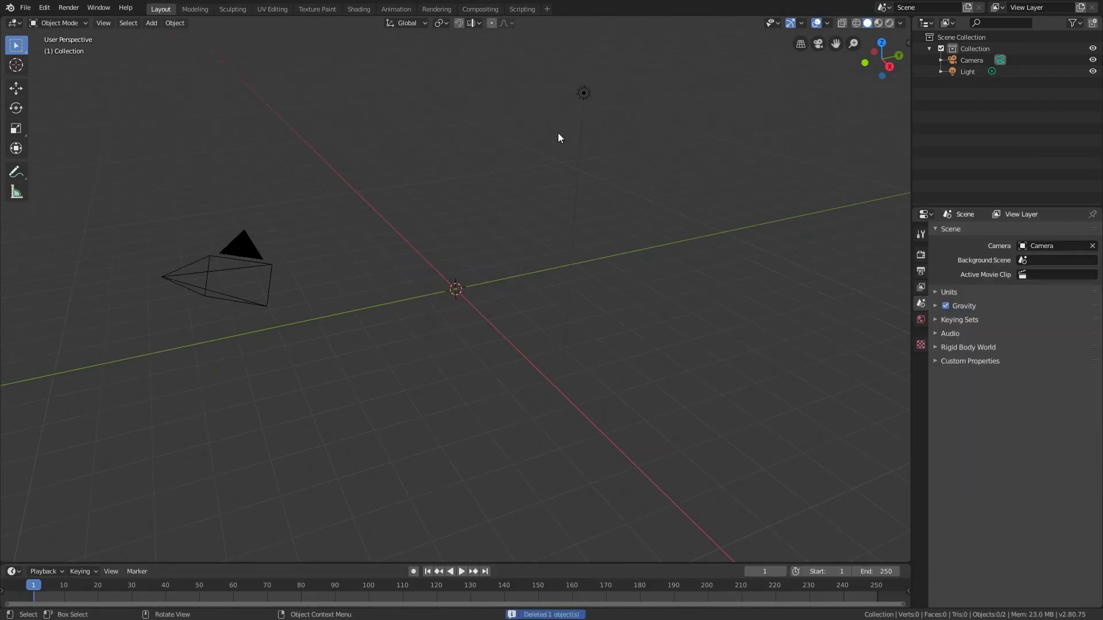
click(583, 92)
key(x)
click(583, 91)
middle_drag(479, 232, 542, 305)
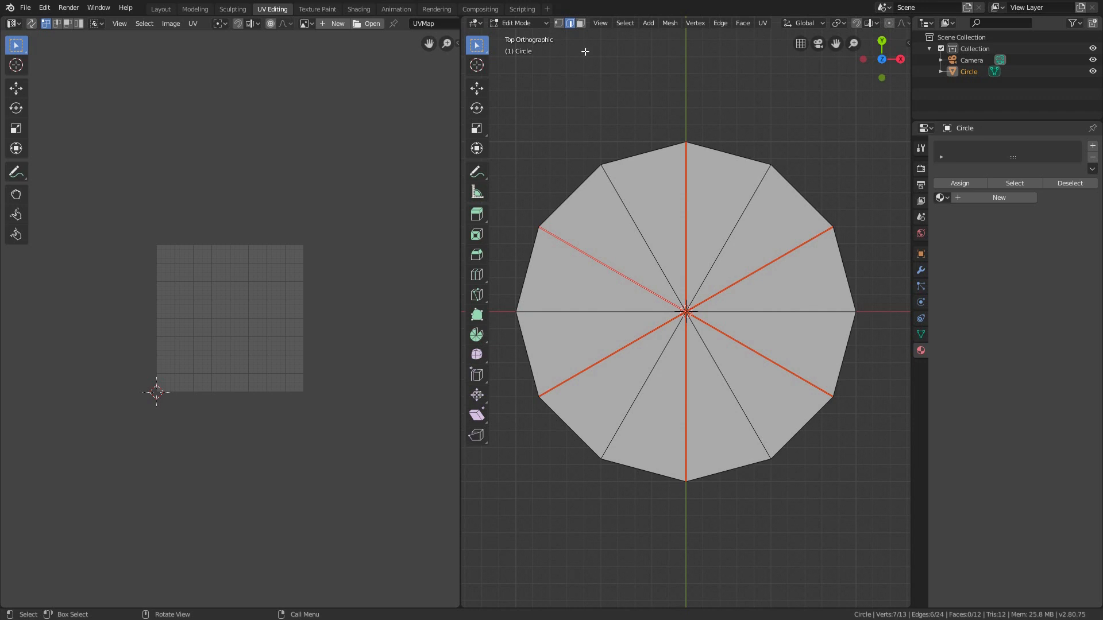
Unwrap each two-face wedge between the circle's seams separately, starting with the upper-right wedge and finishing with the upper-left one
click(581, 24)
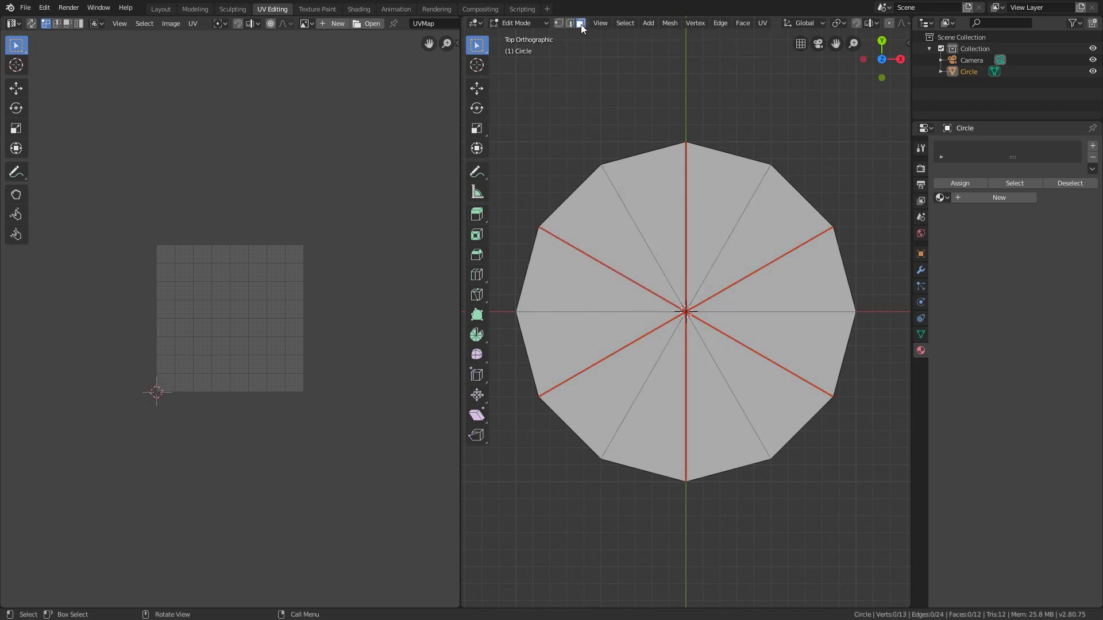
click(715, 202)
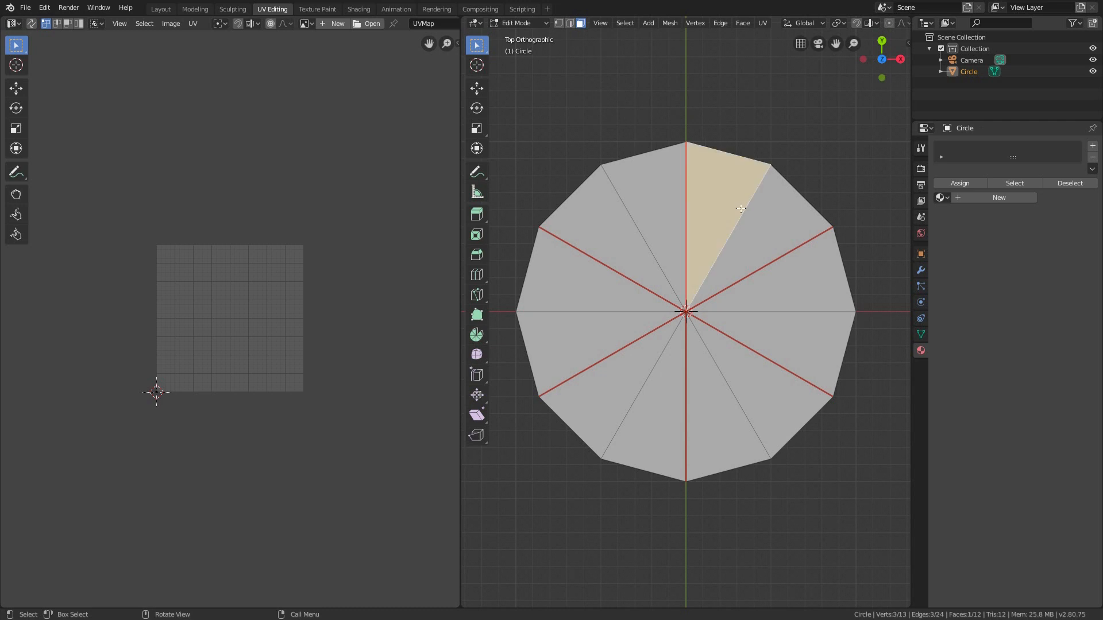
shift+click(759, 220)
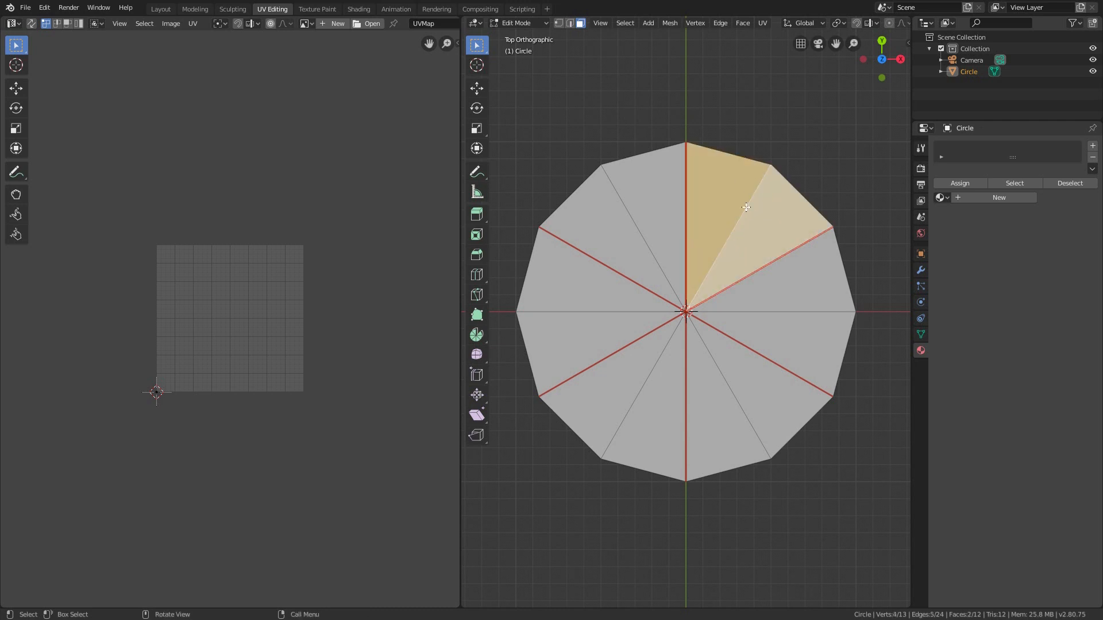
key(u)
click(746, 207)
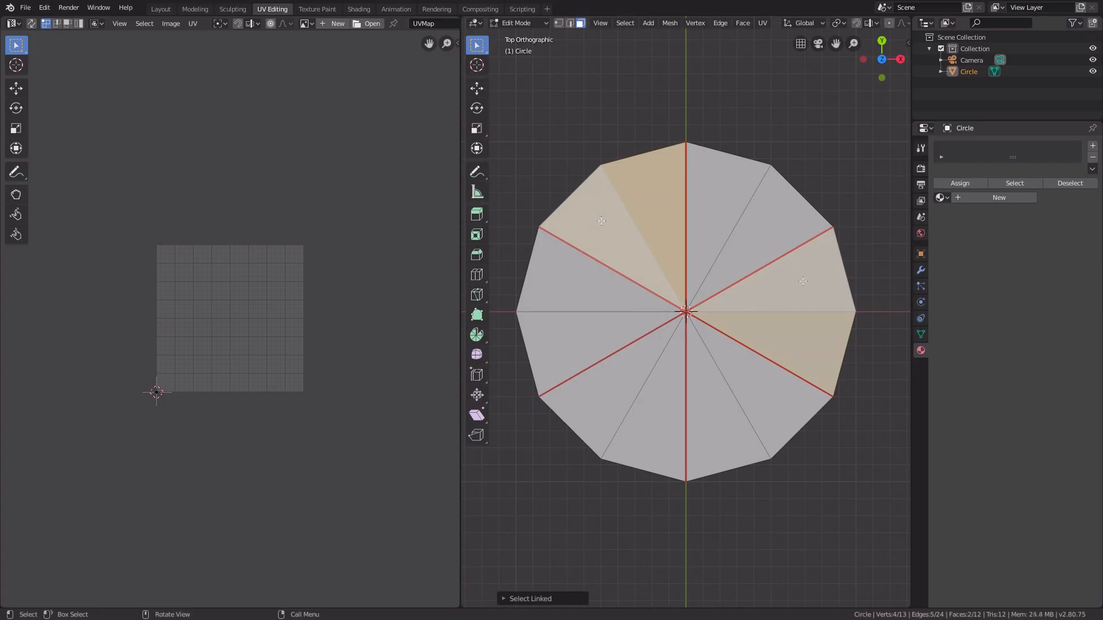
key(u)
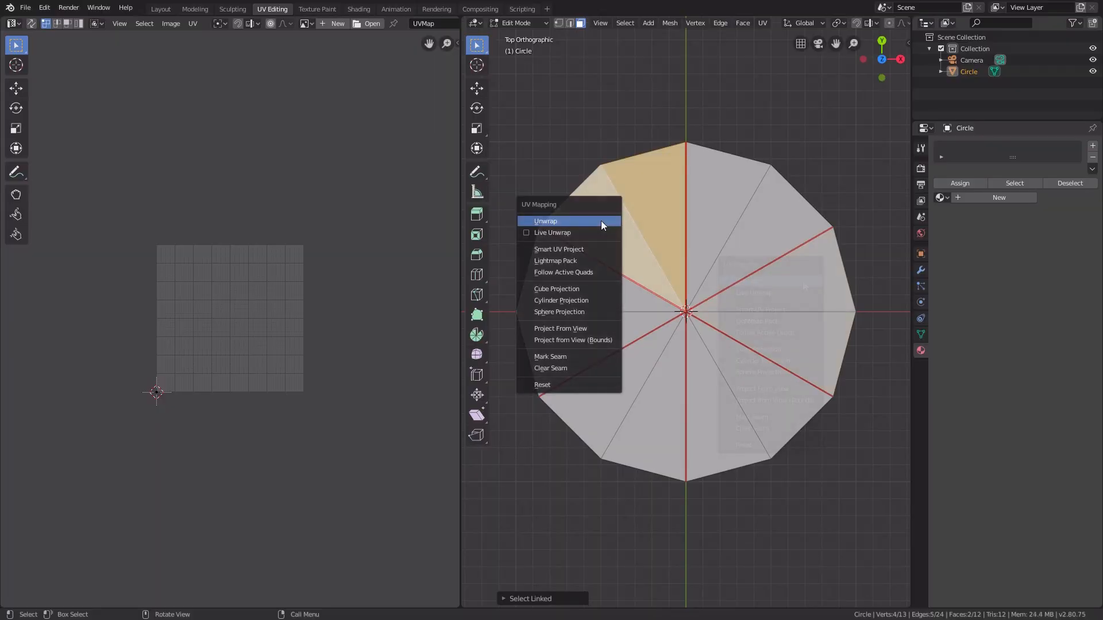
click(601, 220)
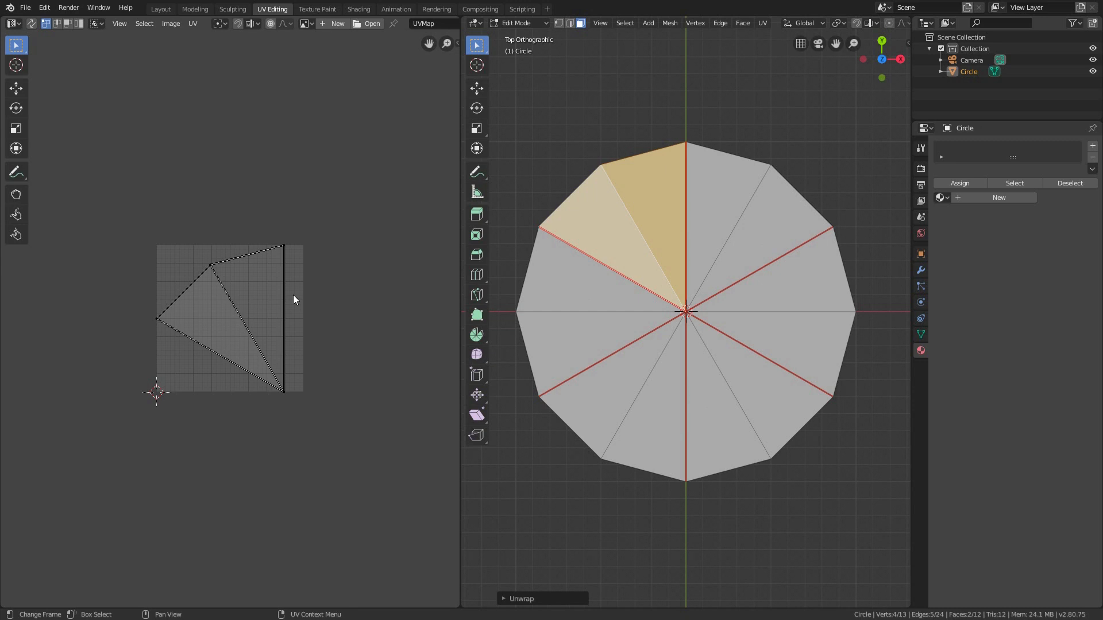
Select all the circle's faces to display every wedge's UVs, and maximize the UV editor
key(a)
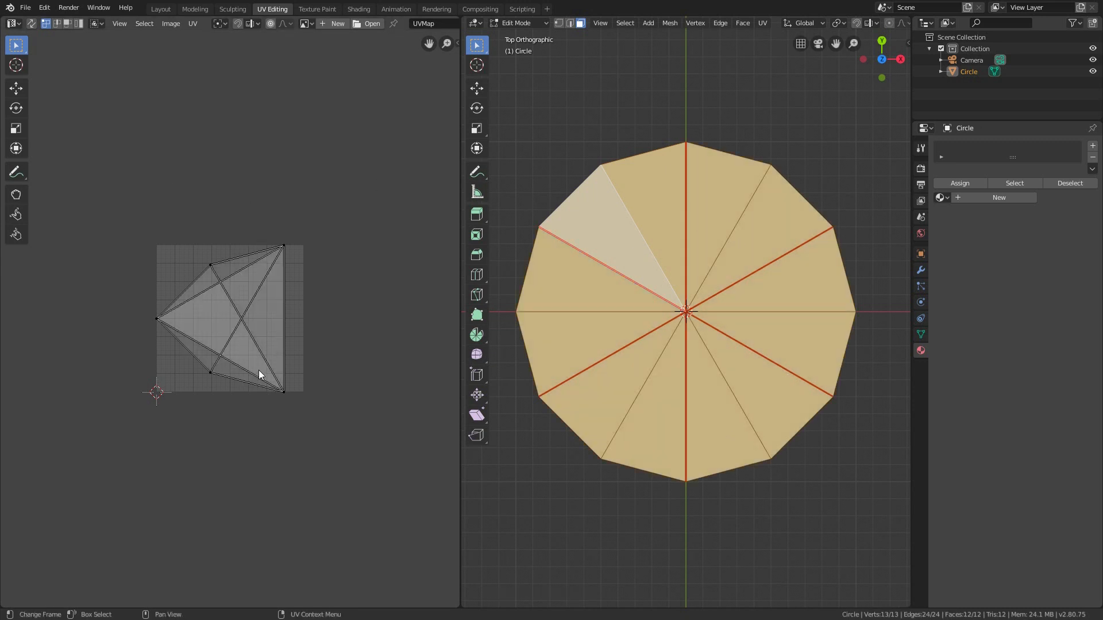
key(ctrl+space)
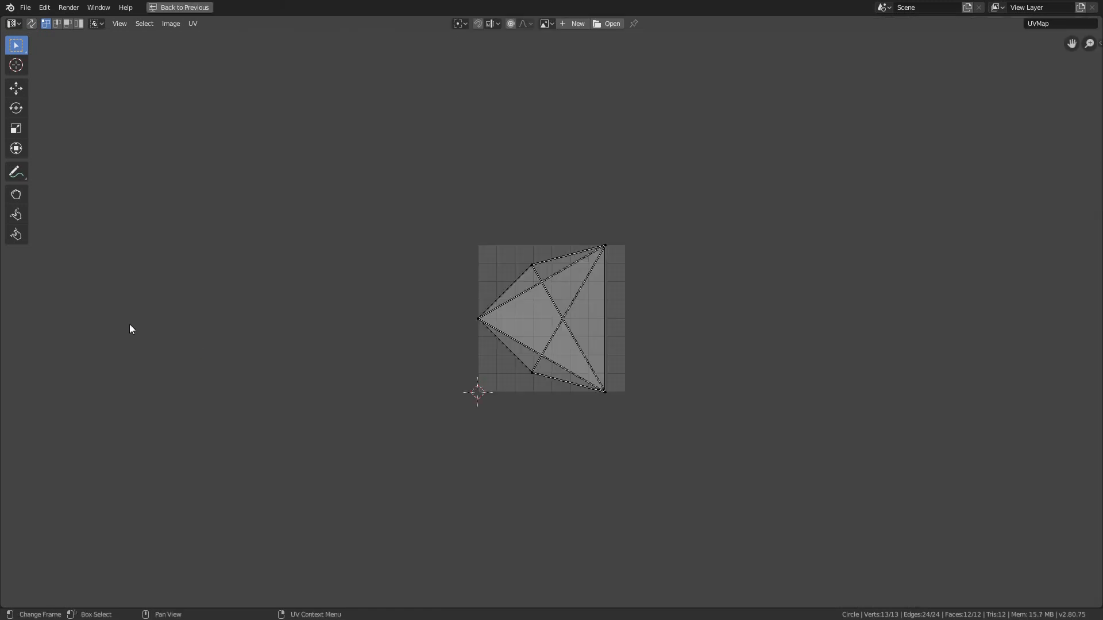
scroll(542, 313, up, 5)
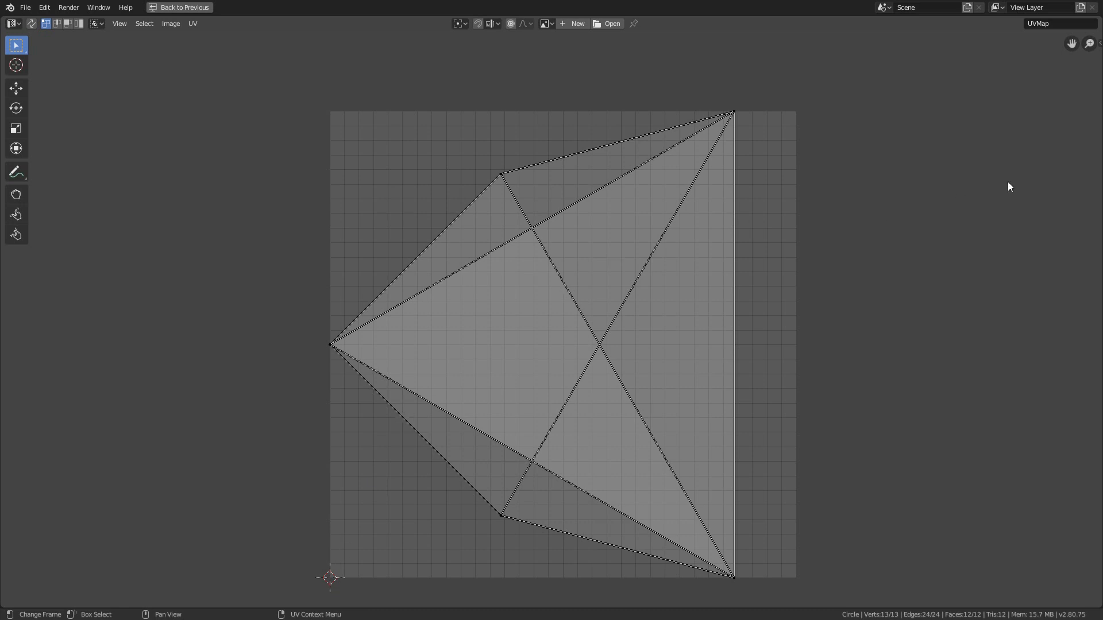
Show the UV editor's view settings with Pixel Coordinates enabled and place the 2D cursor at X 128, Y 128
key(n)
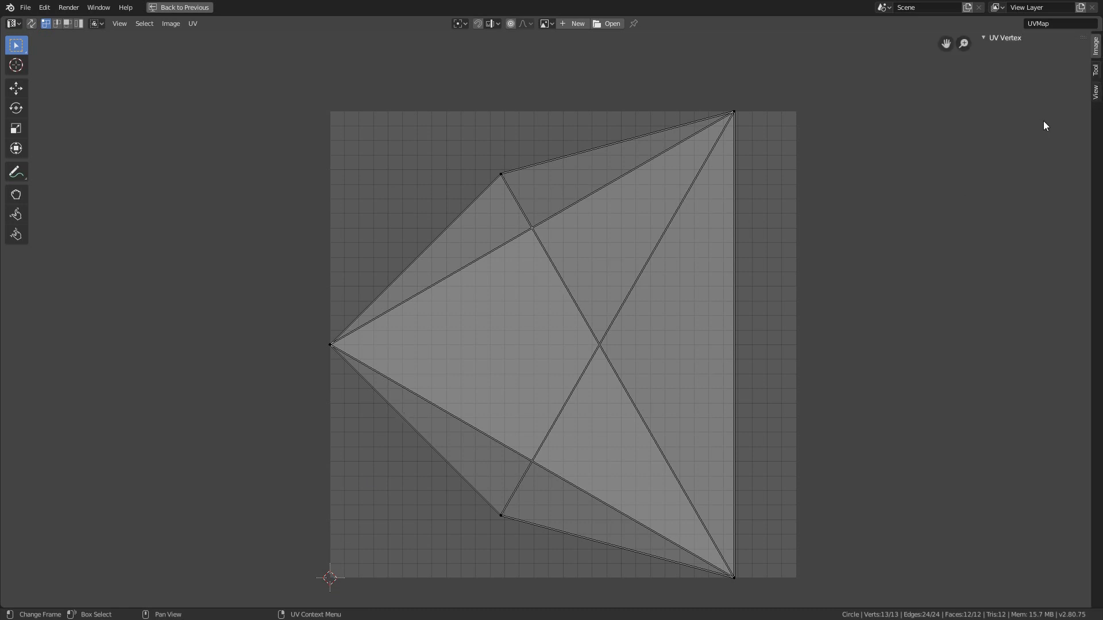
click(1096, 93)
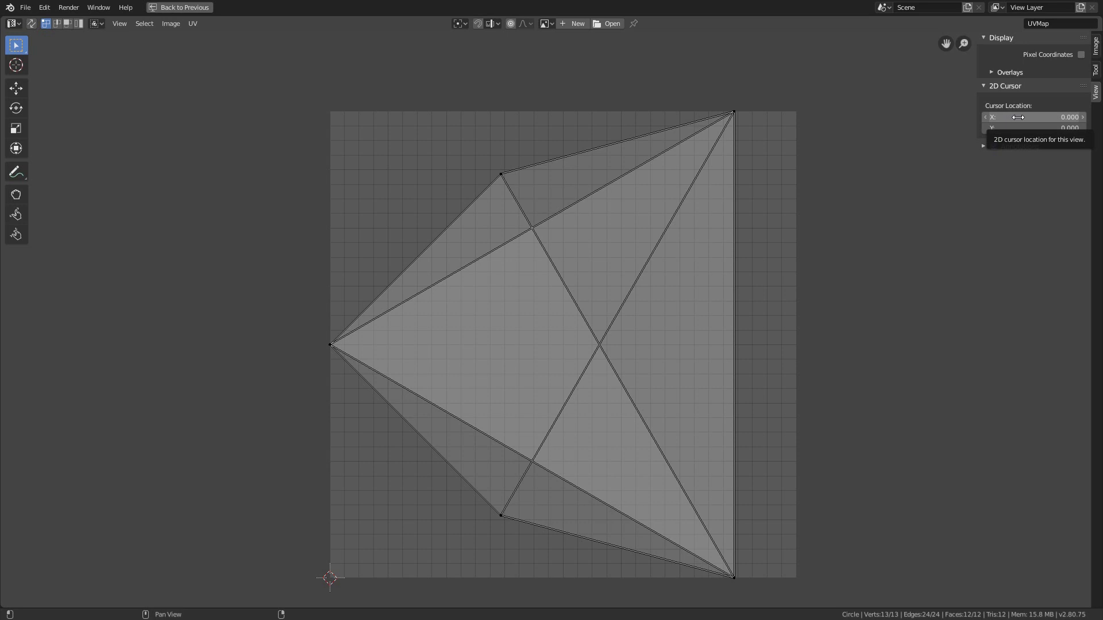
click(1082, 55)
drag(1006, 116, 1076, 118)
right_click(1056, 117)
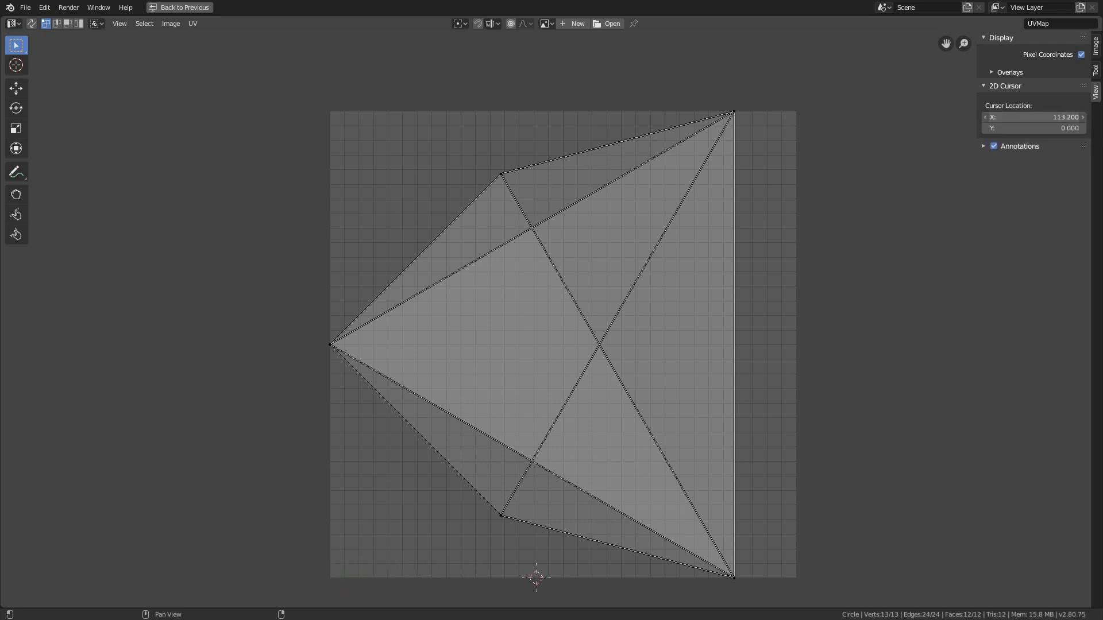
right_click(1016, 116)
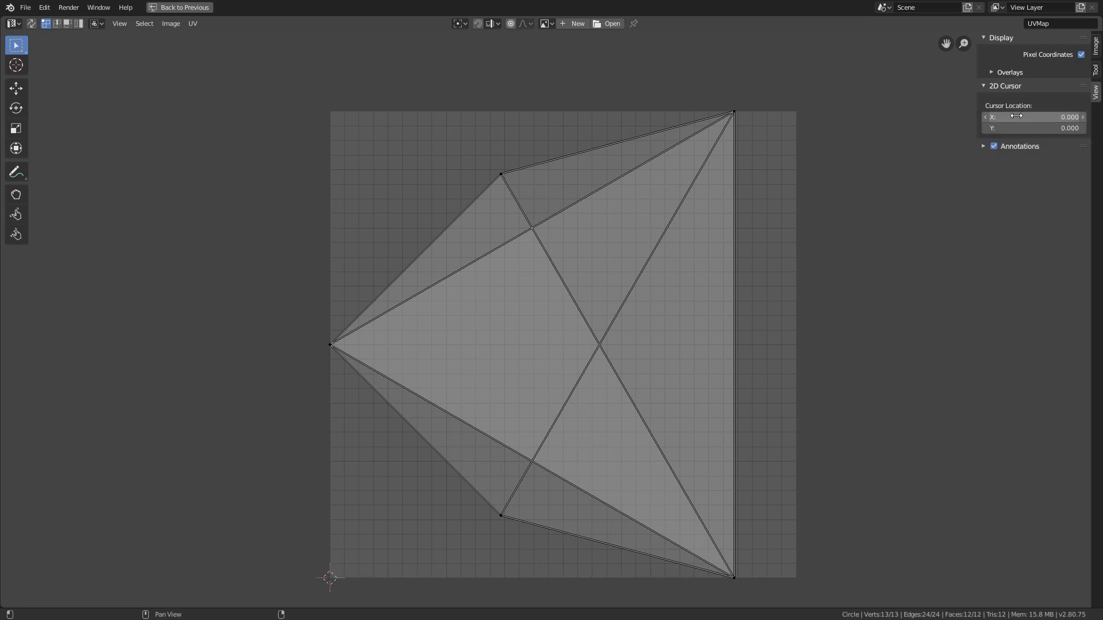
drag(1016, 116, 1016, 128)
text(128)
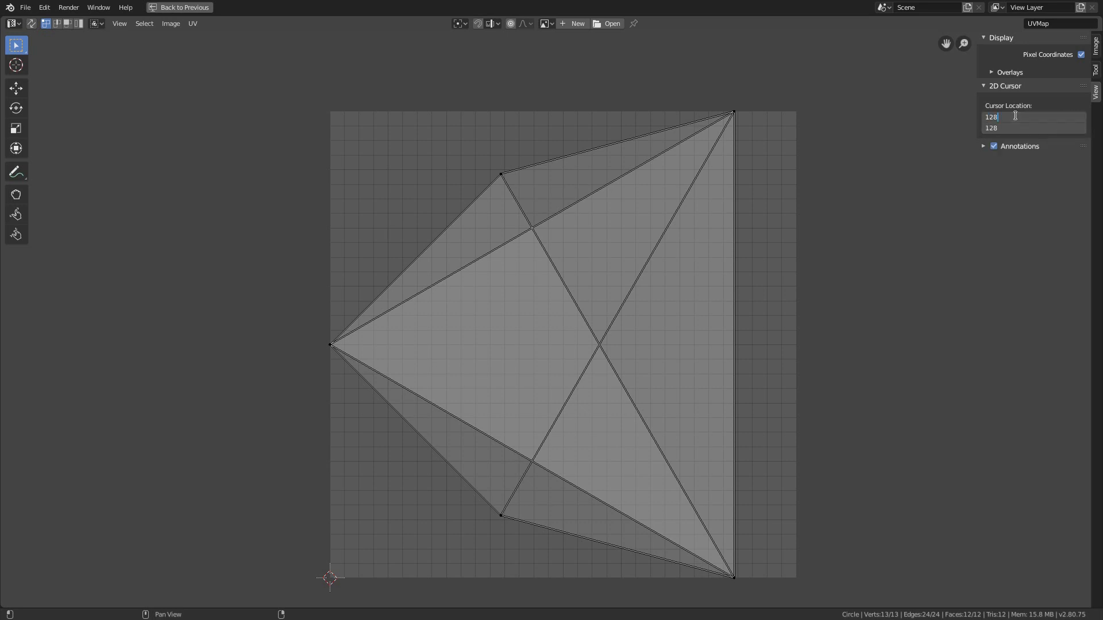
key(Return)
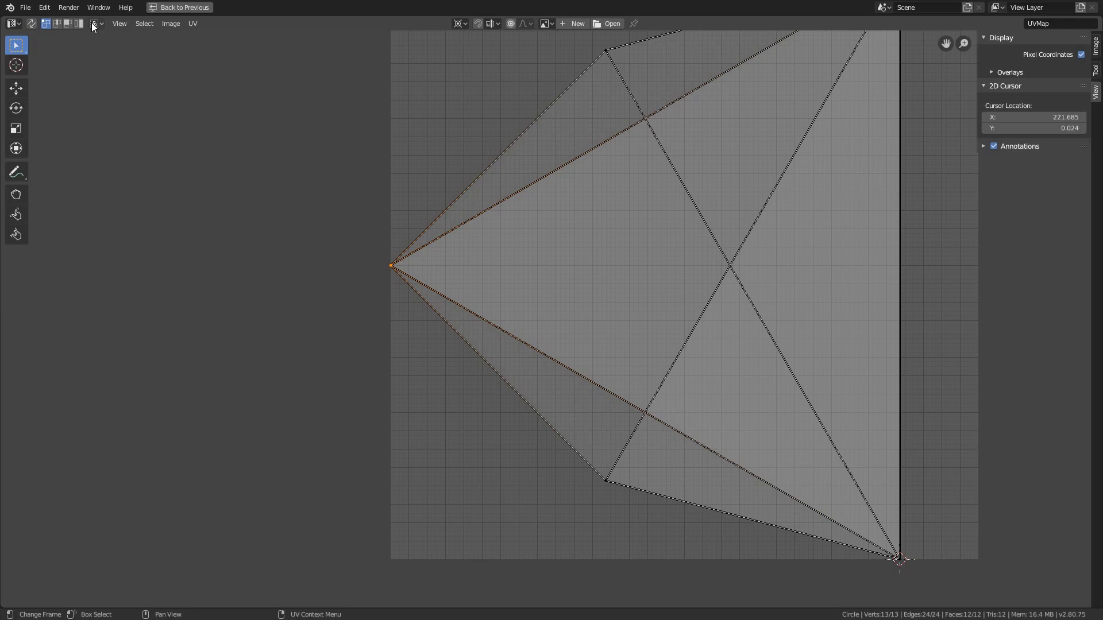
Set the UV sticky selection mode to Disabled and snap the 2D cursor to the selected leftmost UV vertex
click(94, 24)
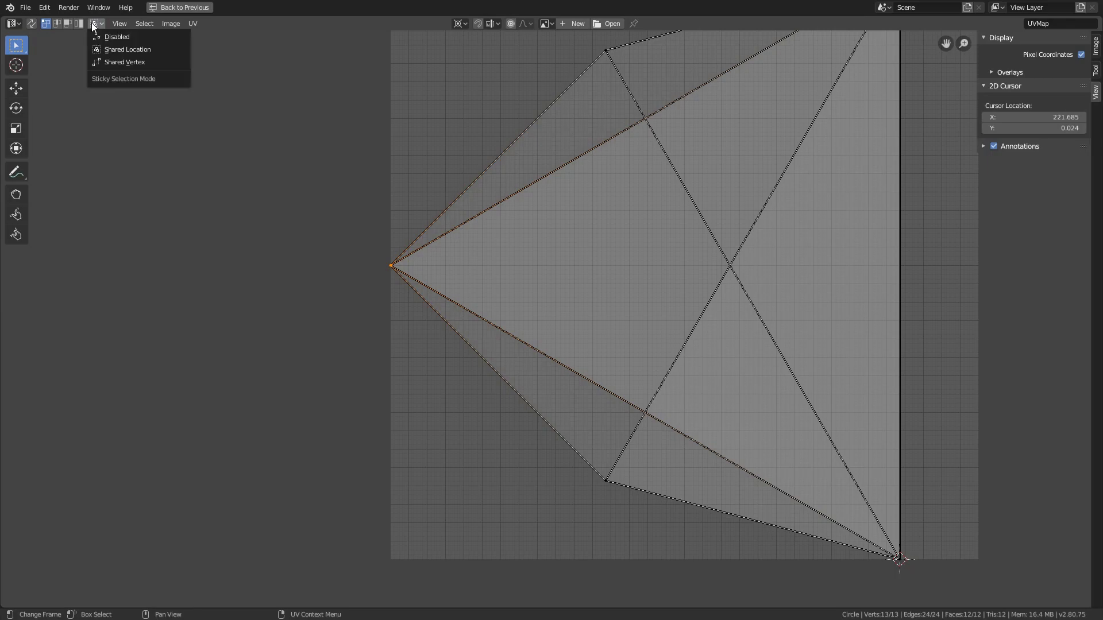
click(100, 36)
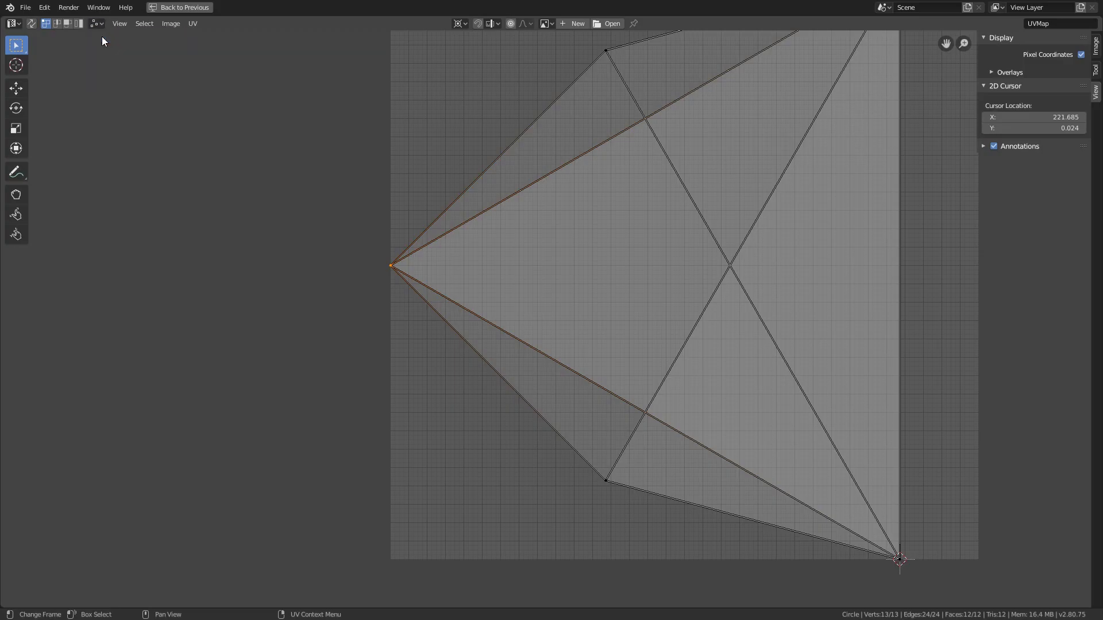
scroll(100, 174, down, 4)
scroll(100, 174, up, 3)
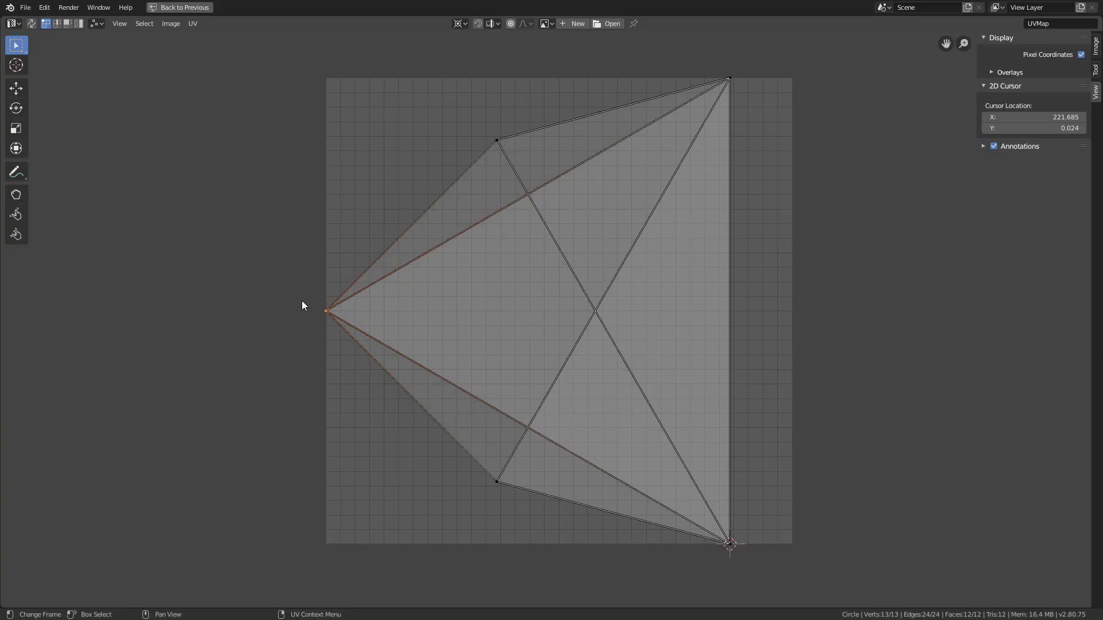
key(shift+s)
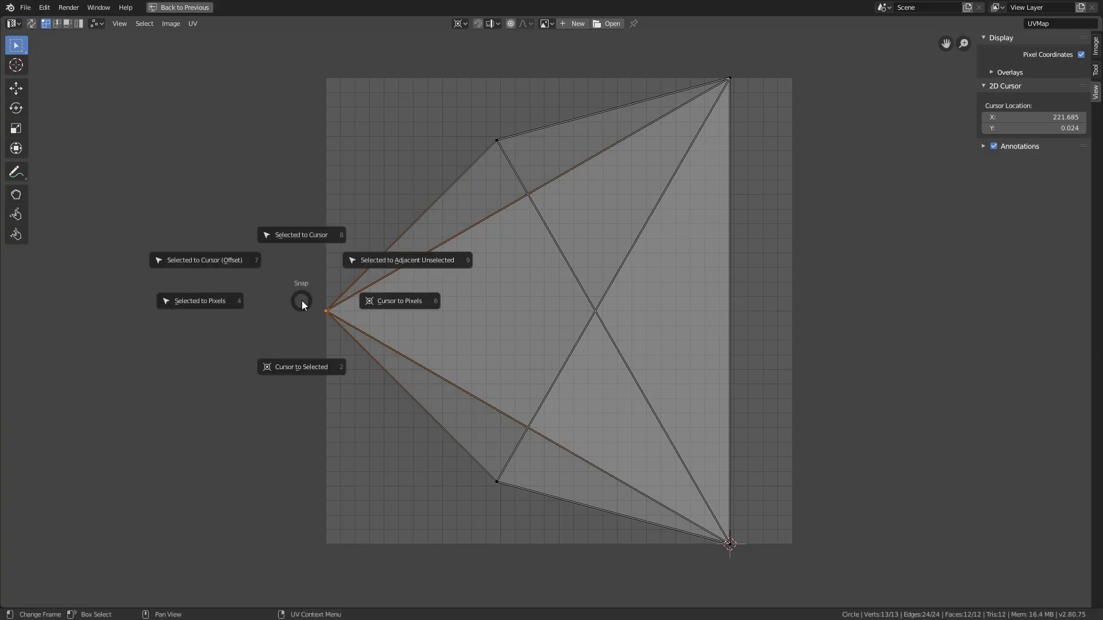
click(303, 370)
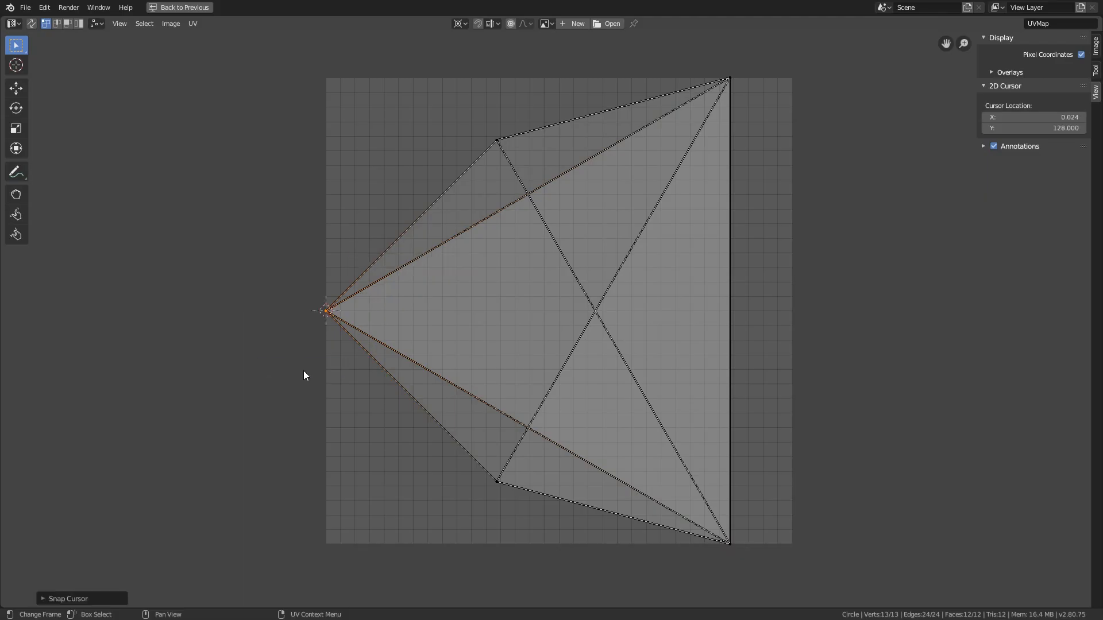
Select both faces of the misaligned wedge and rotate them about the 2D cursor until their tip meets the other wedges' lower-right corner
key(3)
click(507, 285)
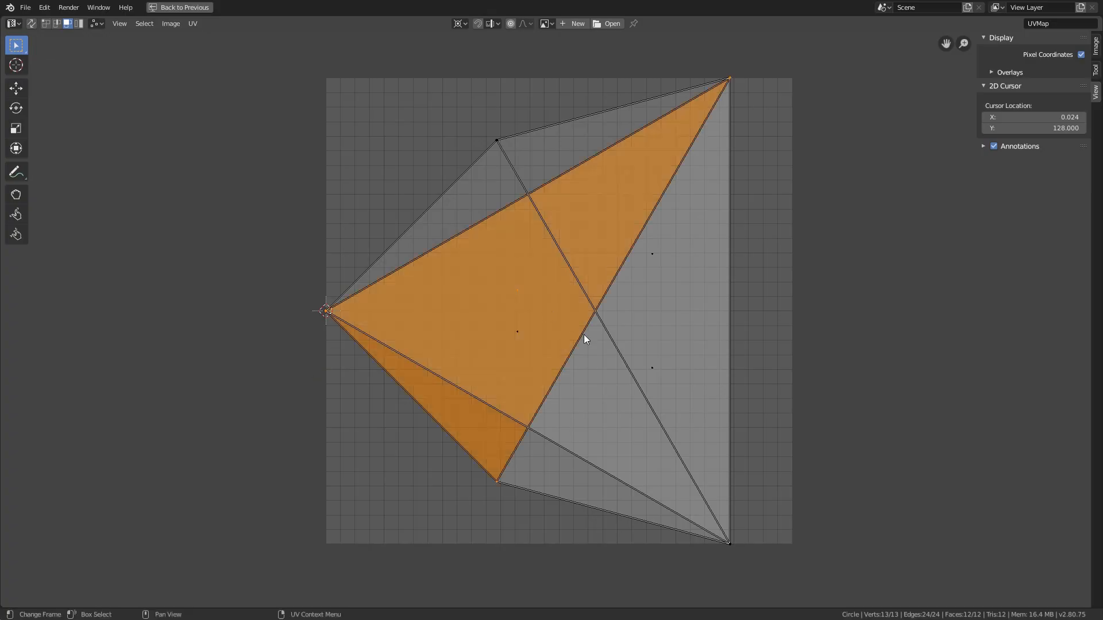
shift+click(655, 367)
key(g)
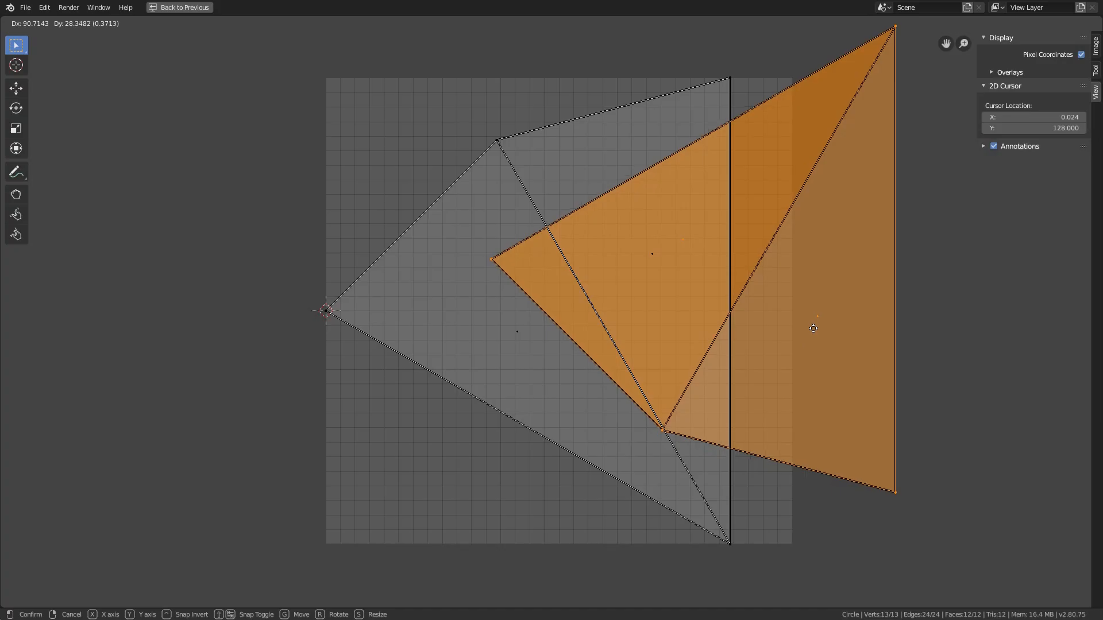
right_click(813, 328)
key(ctrl+space)
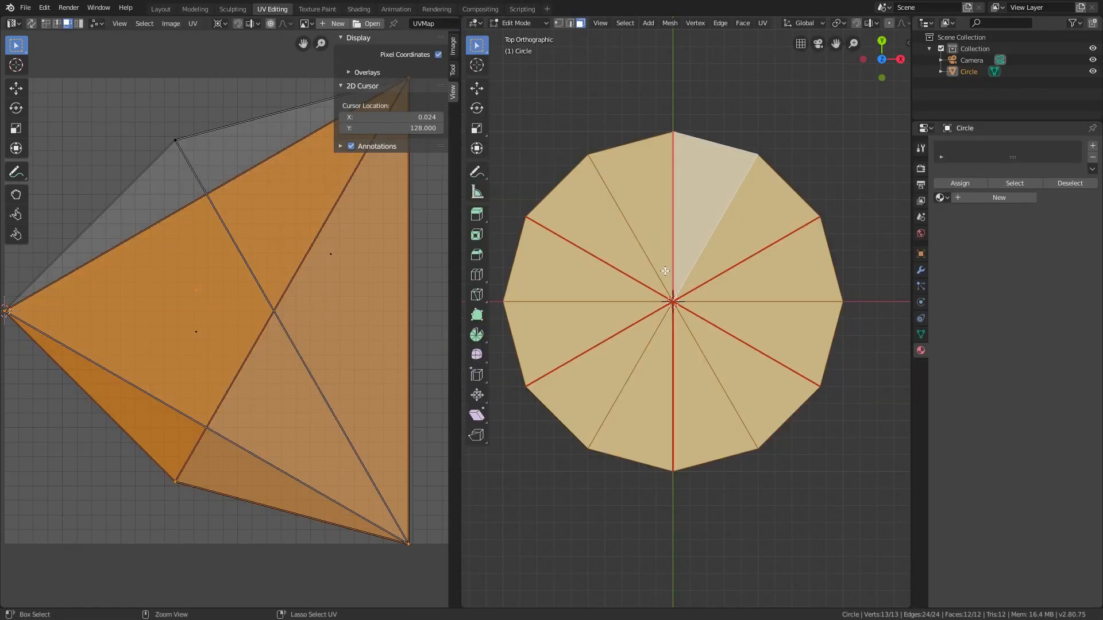
key(ctrl+space)
key(ctrl+space)
key(ctrl+space)
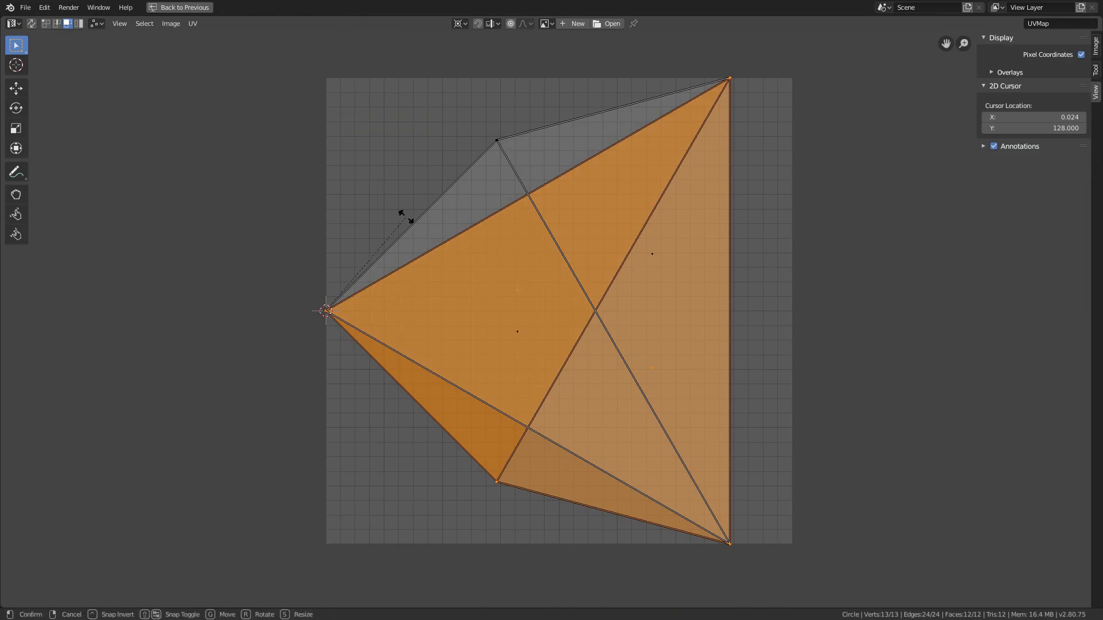
key(r)
click(429, 333)
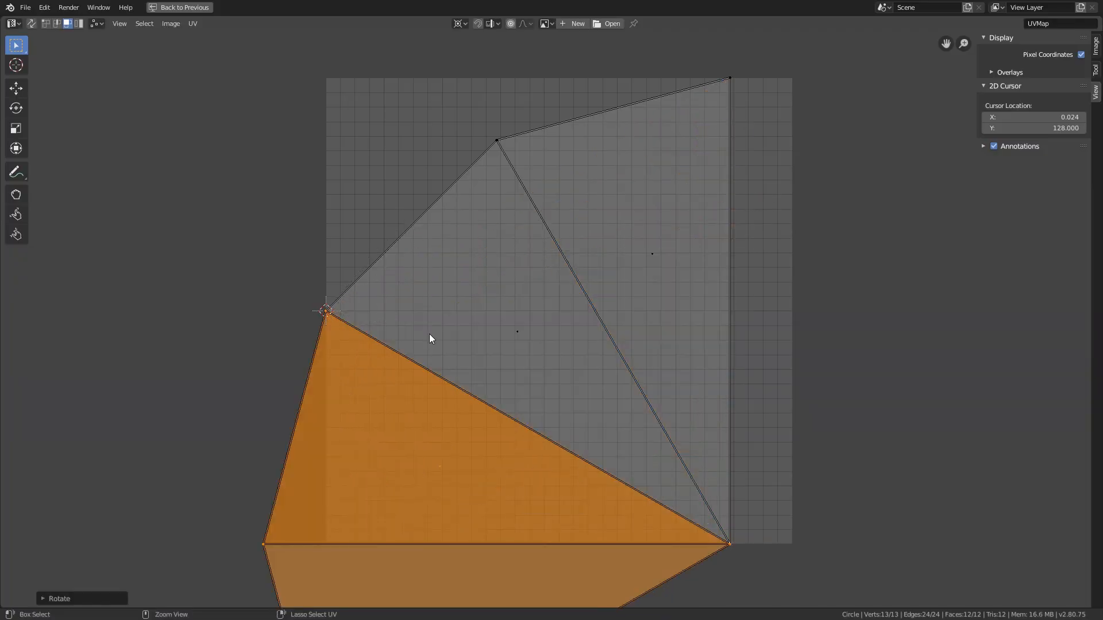
Select the shared lower-right corner vertex of the wedges and snap the 2D cursor to it
drag(756, 563, 674, 501)
key(shift+s)
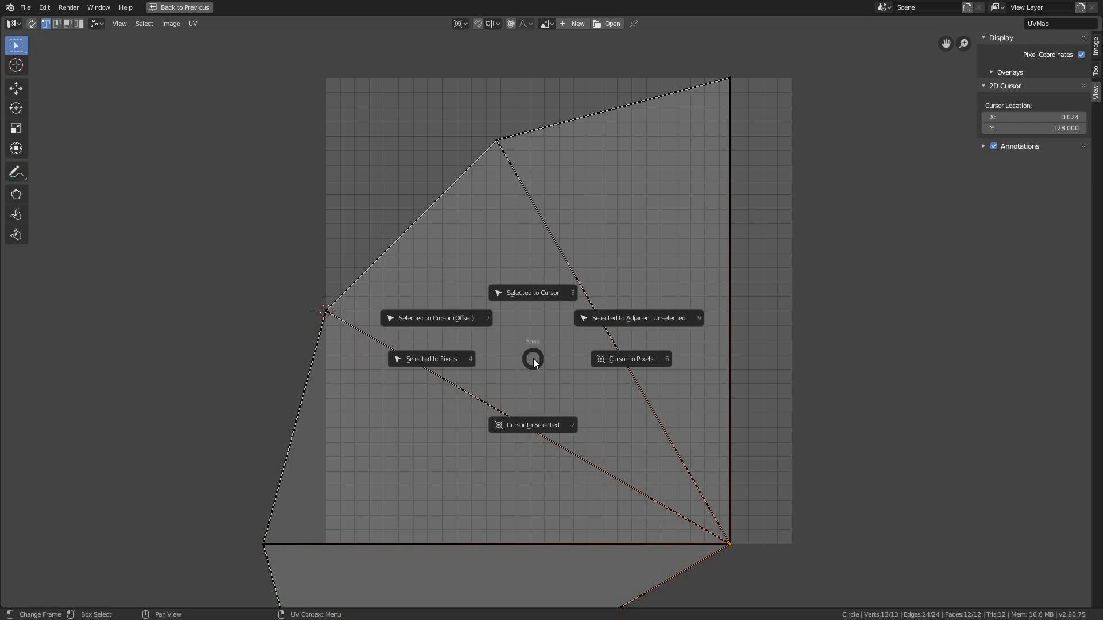
click(533, 424)
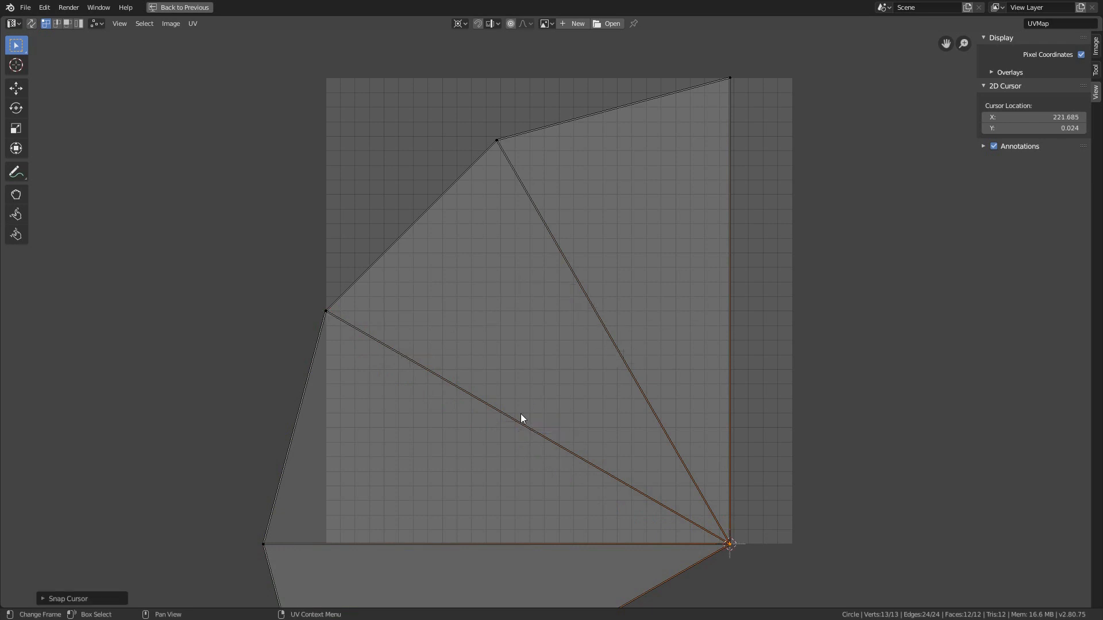
Select the two faces of the rotated wedge and rotate them about the 2D cursor until they overlap the other wedges
key(3)
middle_drag(401, 439, 442, 280)
drag(449, 275, 499, 516)
scroll(499, 516, down, 3)
key(r)
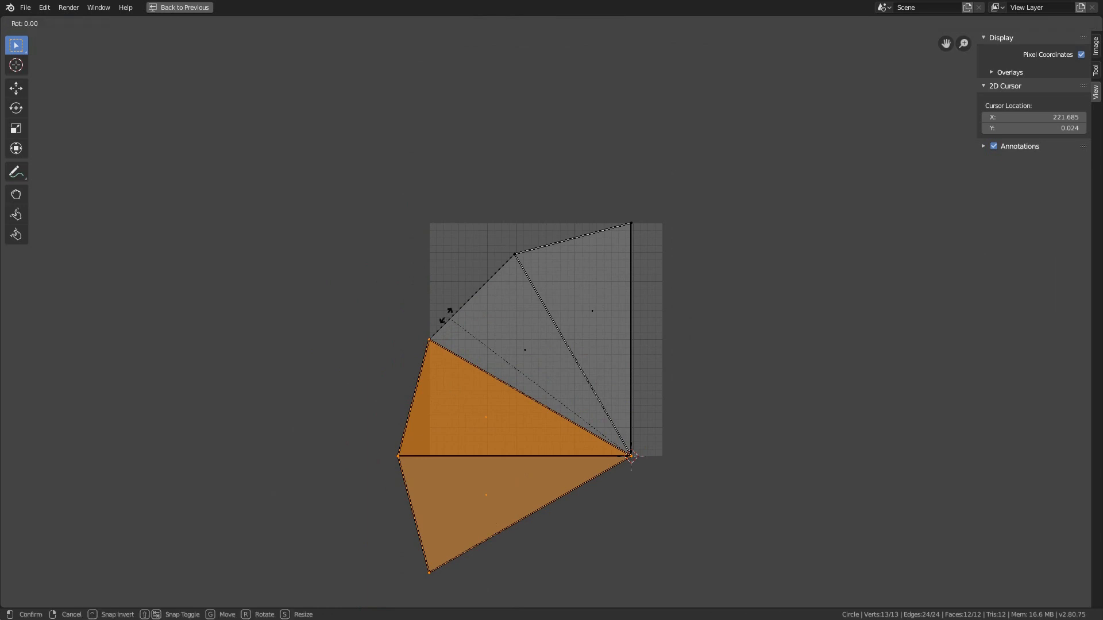
click(658, 201)
scroll(601, 363, up, 2)
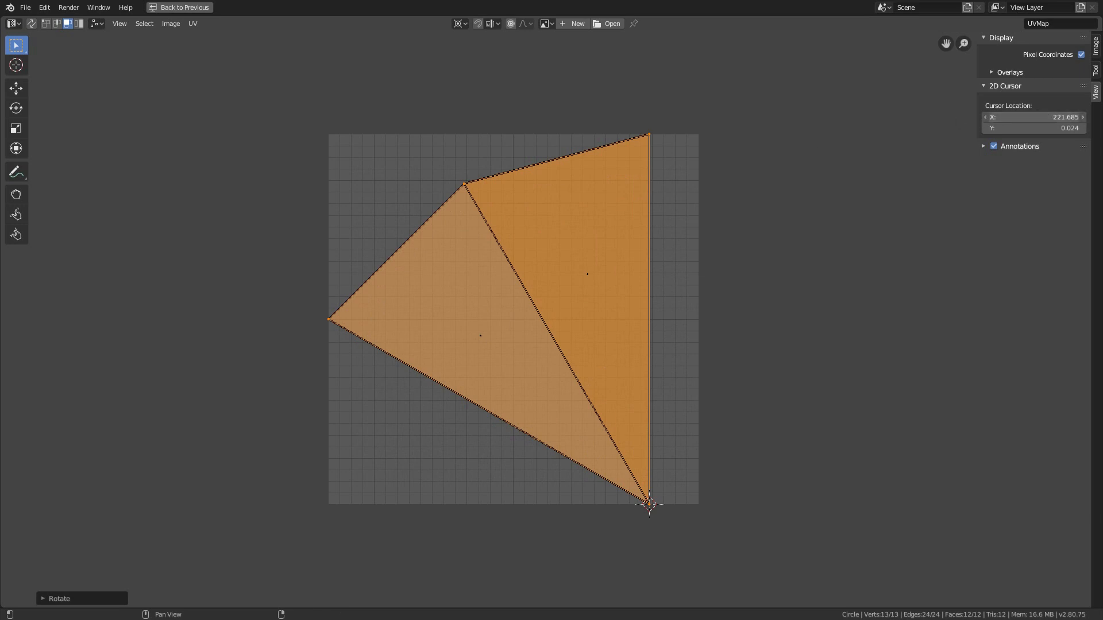
Return the 2D cursor to X 128, Y 128 and set the UV pivot to Median Point
drag(1031, 117, 1031, 111)
text(128)
key(Return)
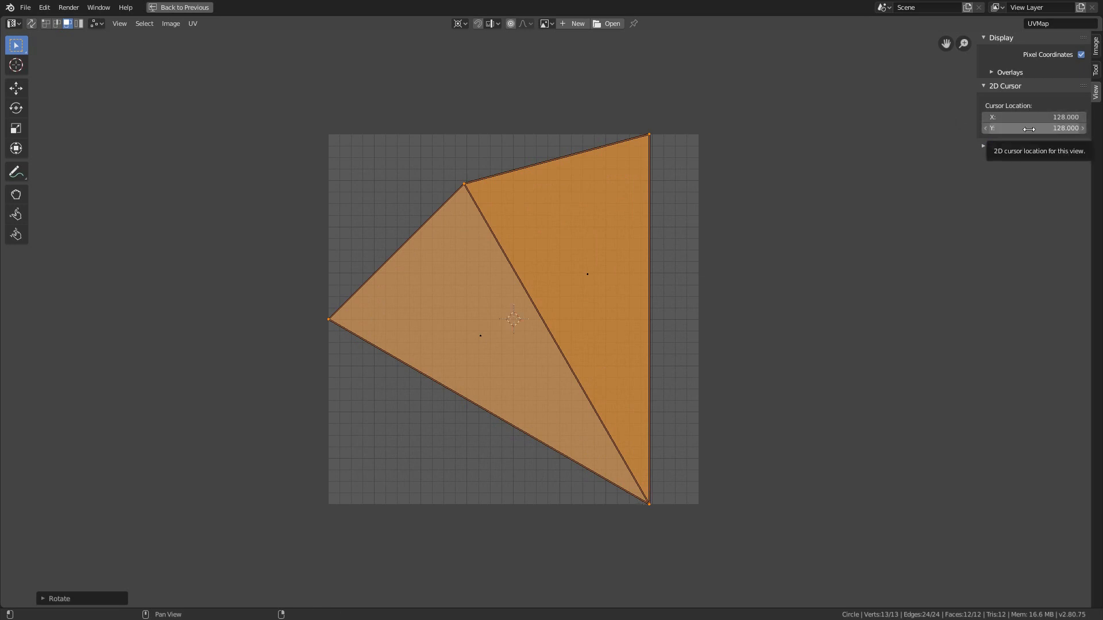
click(459, 24)
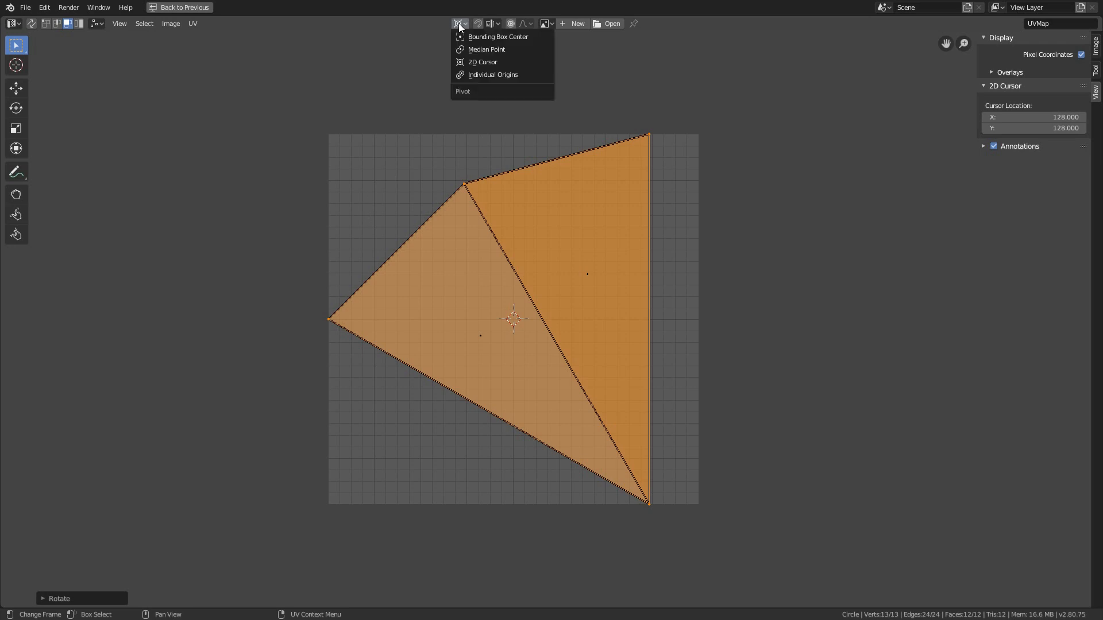
click(486, 50)
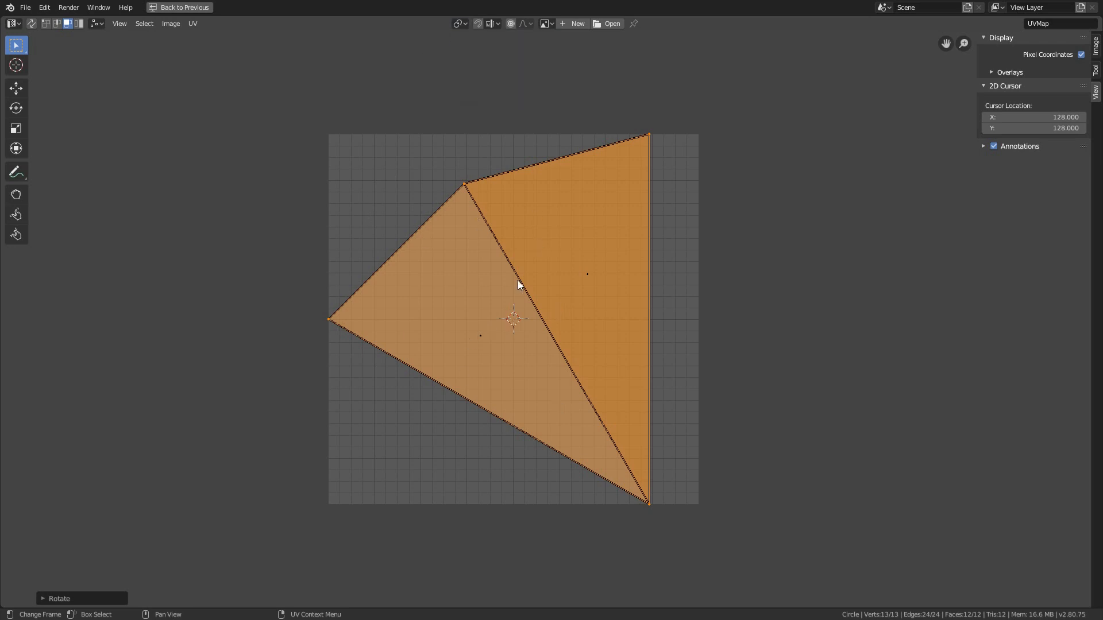
Select all the UVs and rotate the stacked wedges until their tip points straight down
key(a)
key(r)
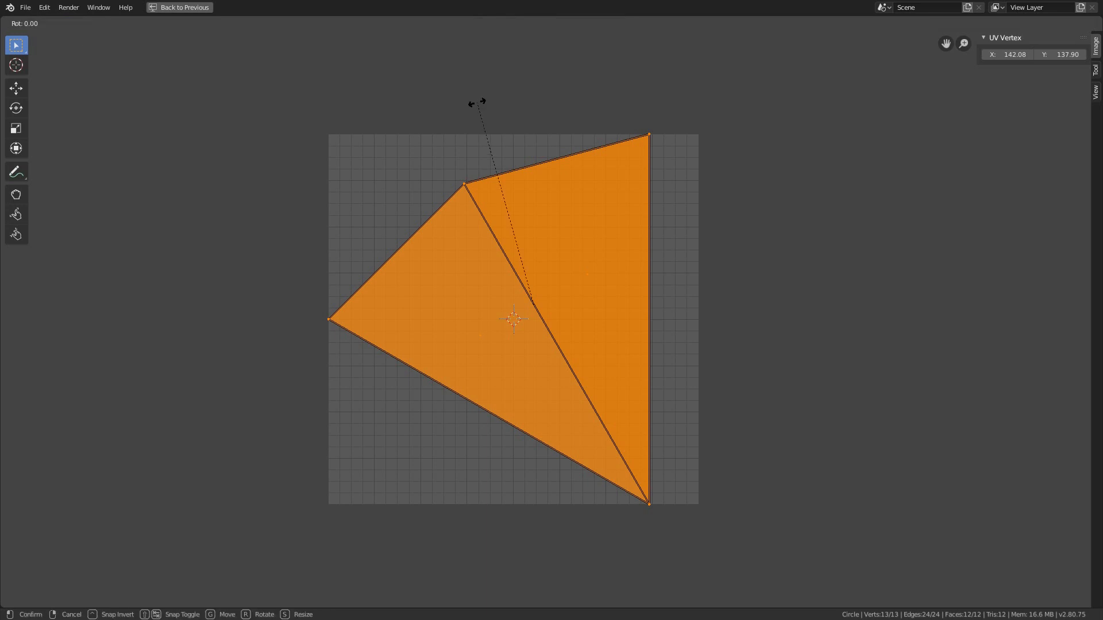
click(579, 98)
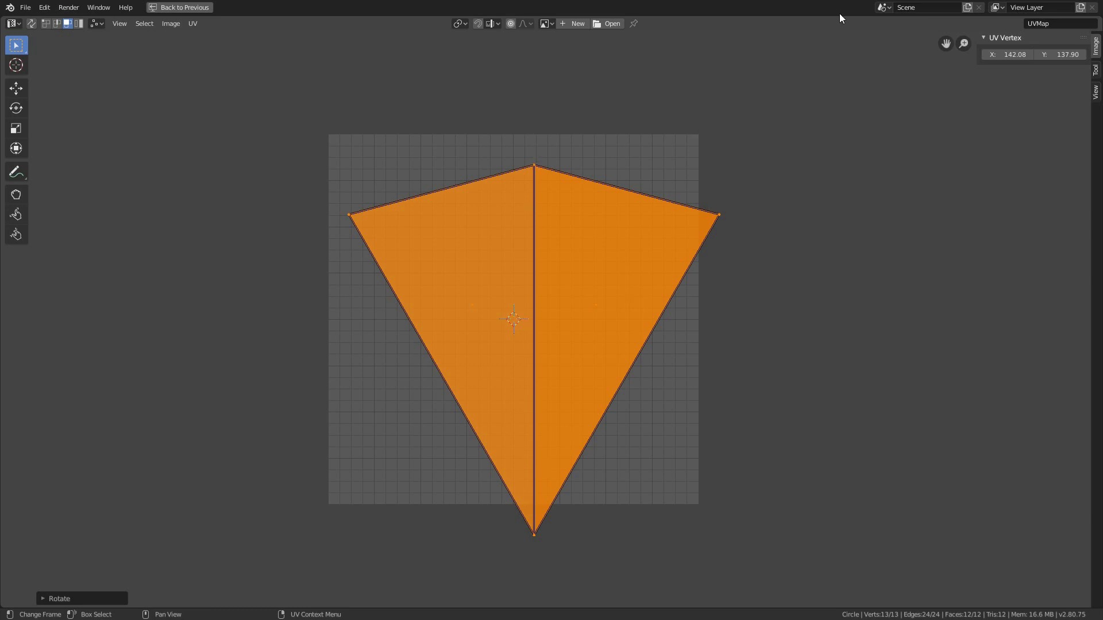
Center the selected UVs horizontally by setting their X position to 128
click(1009, 55)
key(ctrl+a)
key(BackSpace)
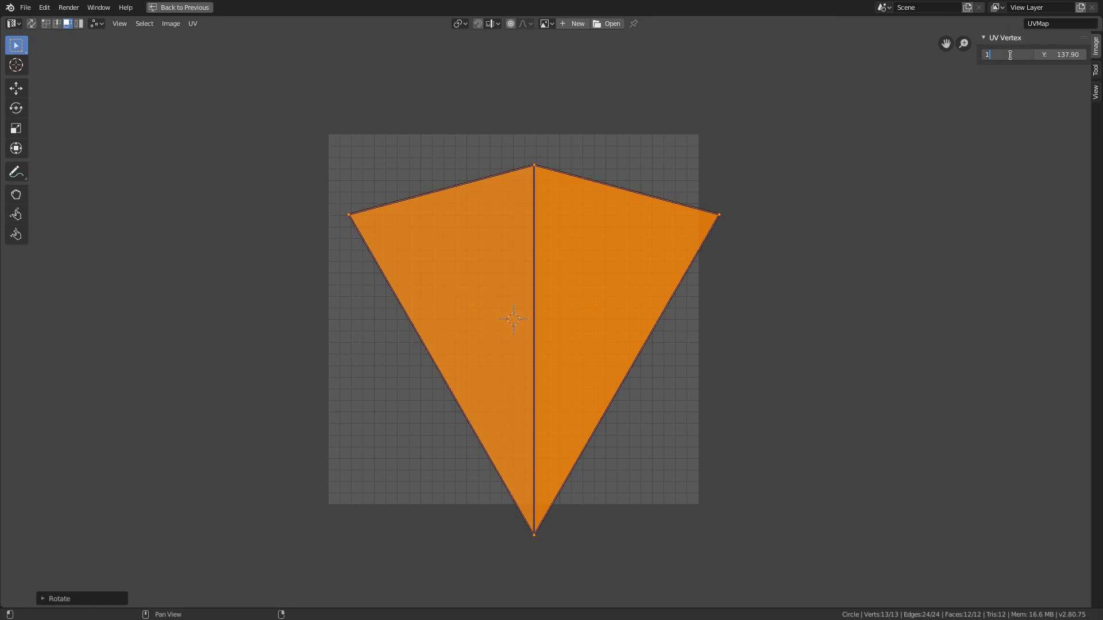
text(128)
key(Return)
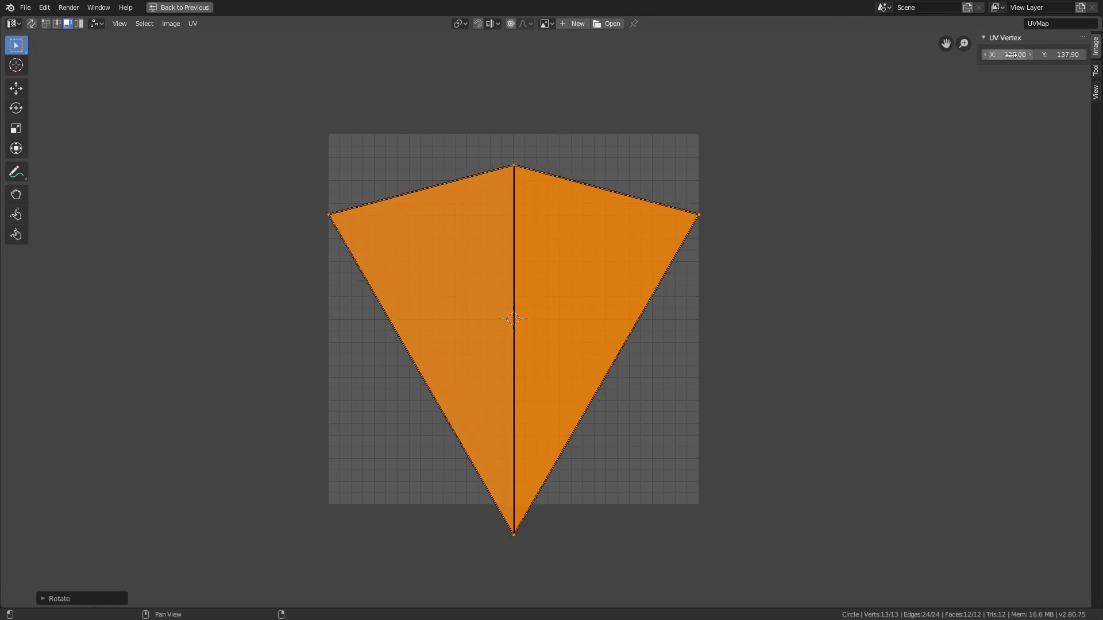
Adjust the selected UVs' Y position until the wedge fits between the lower and upper borders of the UV square
click(1062, 55)
text(85.9)
key(Return)
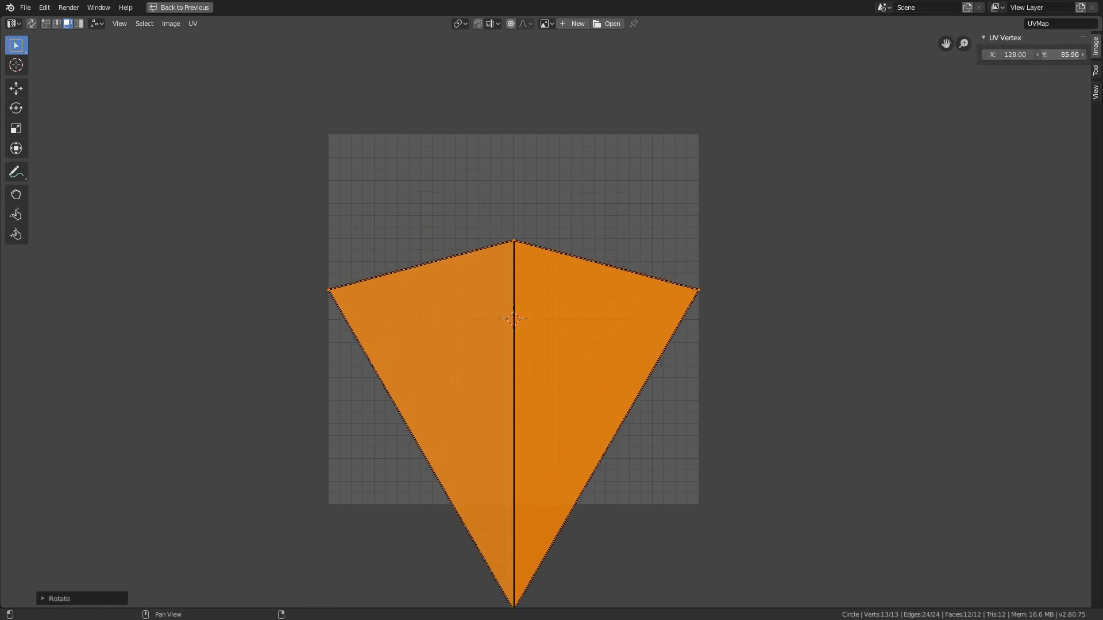
mouse_move(1024, 55)
mouse_down()
mouse_move(1099, 55)
mouse_move(1024, 55)
mouse_up()
click(1063, 54)
text(128)
key(Return)
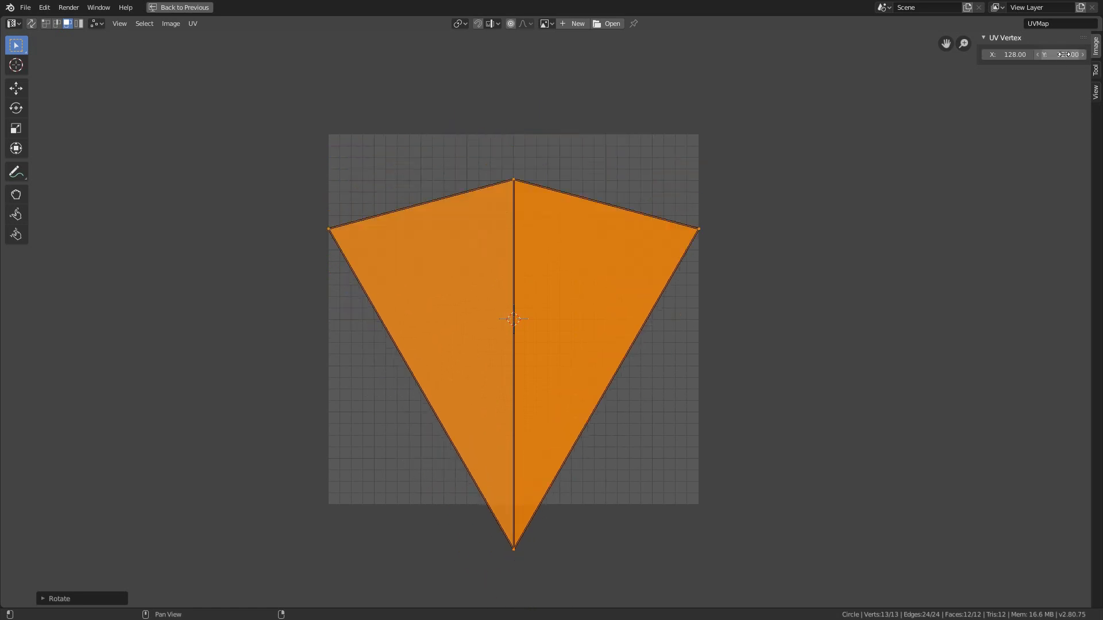
mouse_move(1064, 54)
mouse_down()
mouse_move(1050, 54)
mouse_move(1081, 54)
mouse_up()
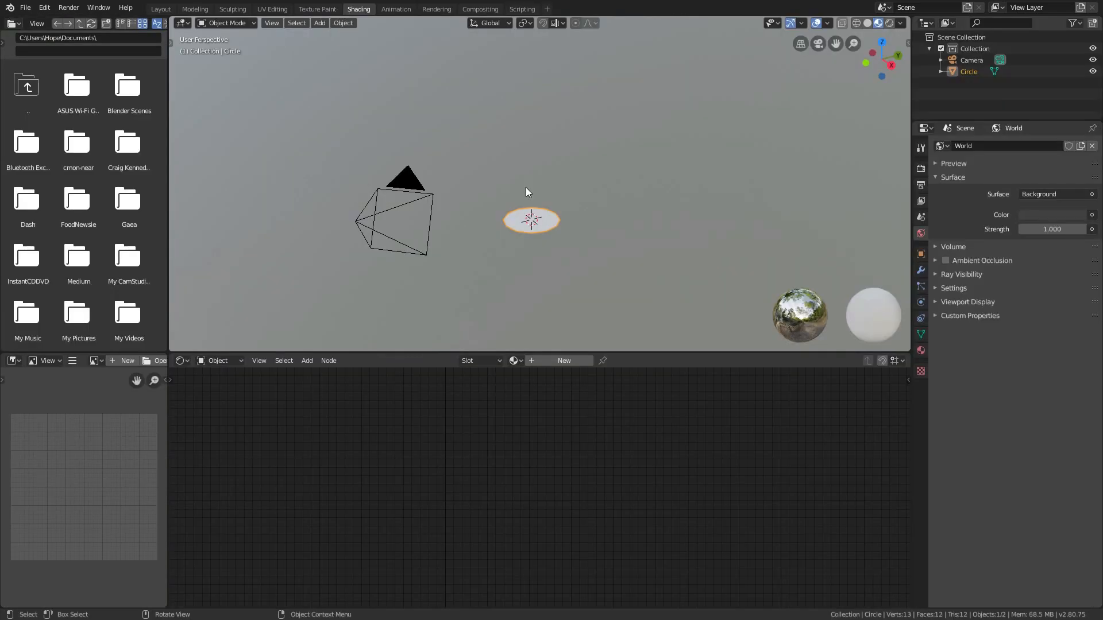
In the Shading workspace, view the circle up close from the top and switch the viewport to rendered shading
key(KP_7)
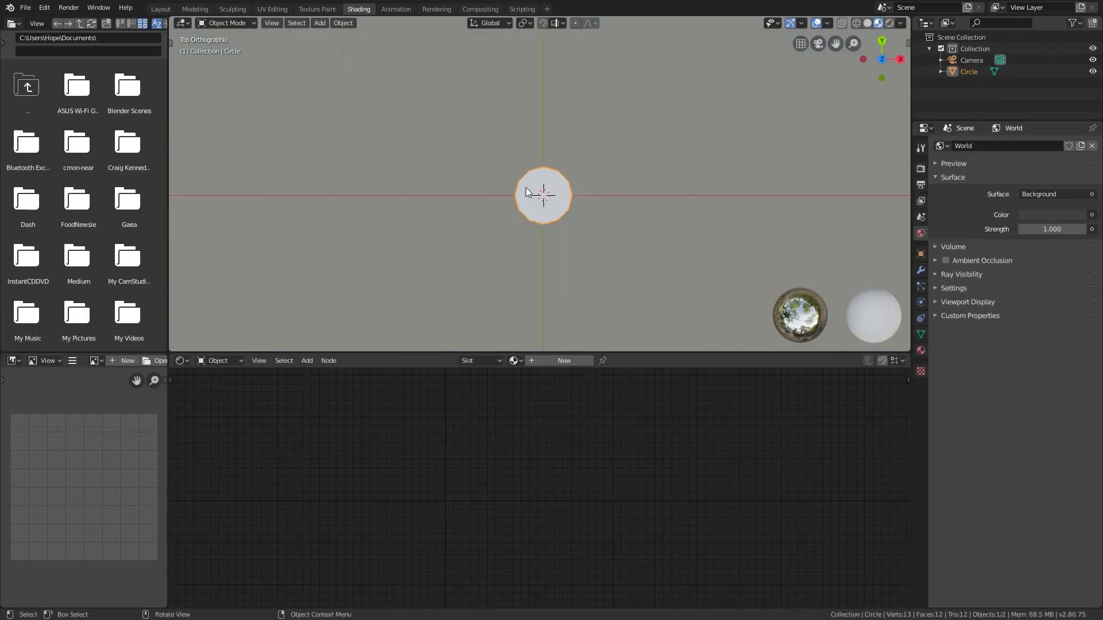
scroll(553, 195, up, 4)
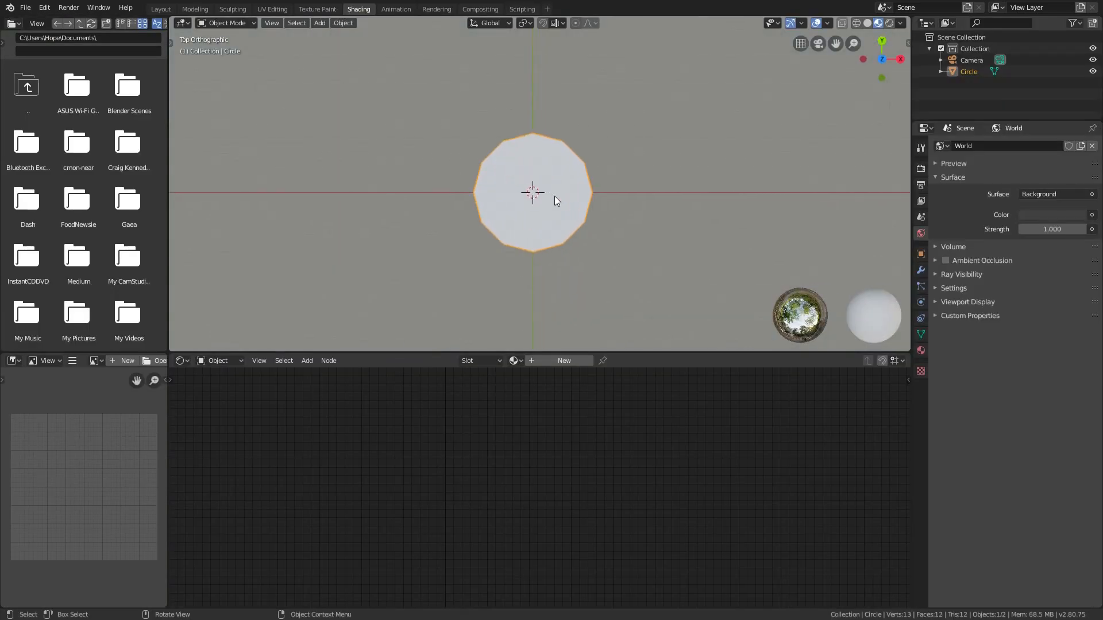
click(888, 23)
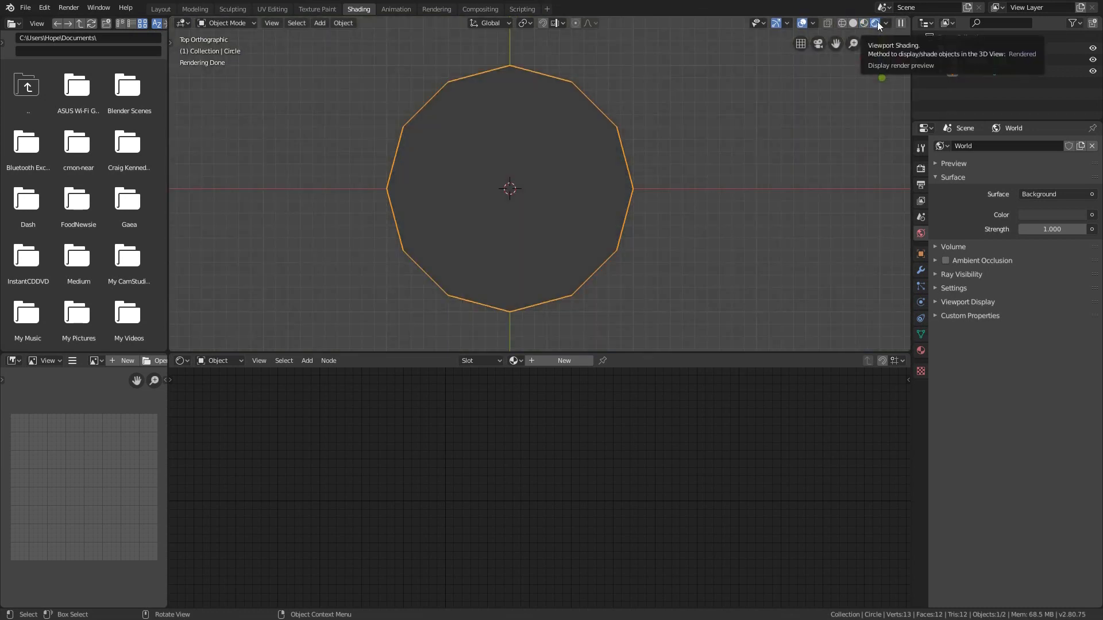
Assign the existing material named Material to the circle and rename it flake
click(921, 351)
click(940, 184)
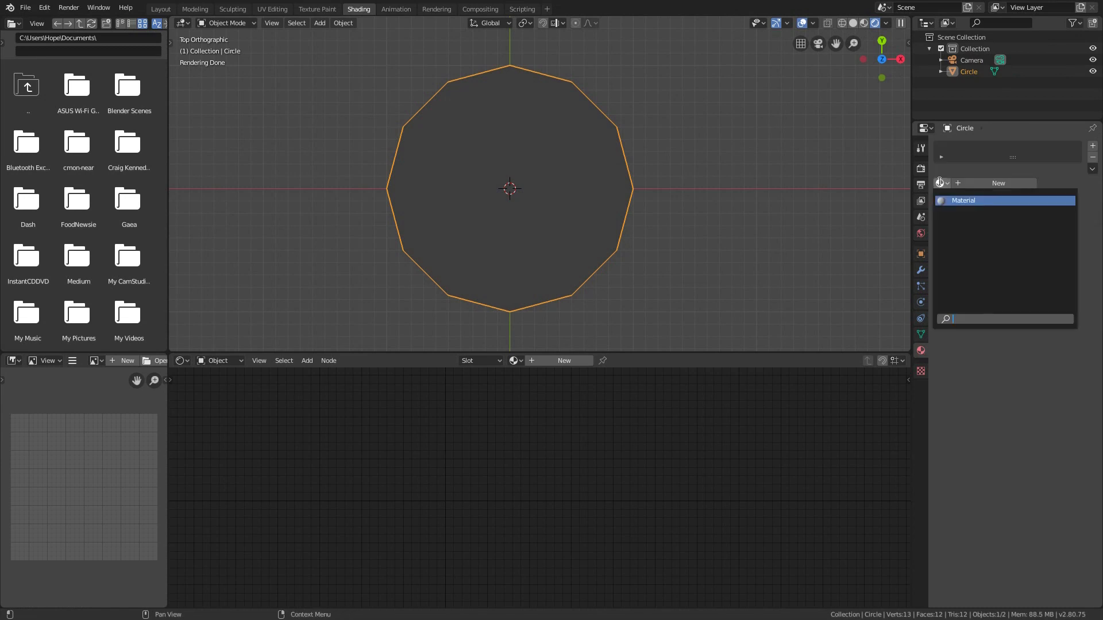
click(944, 200)
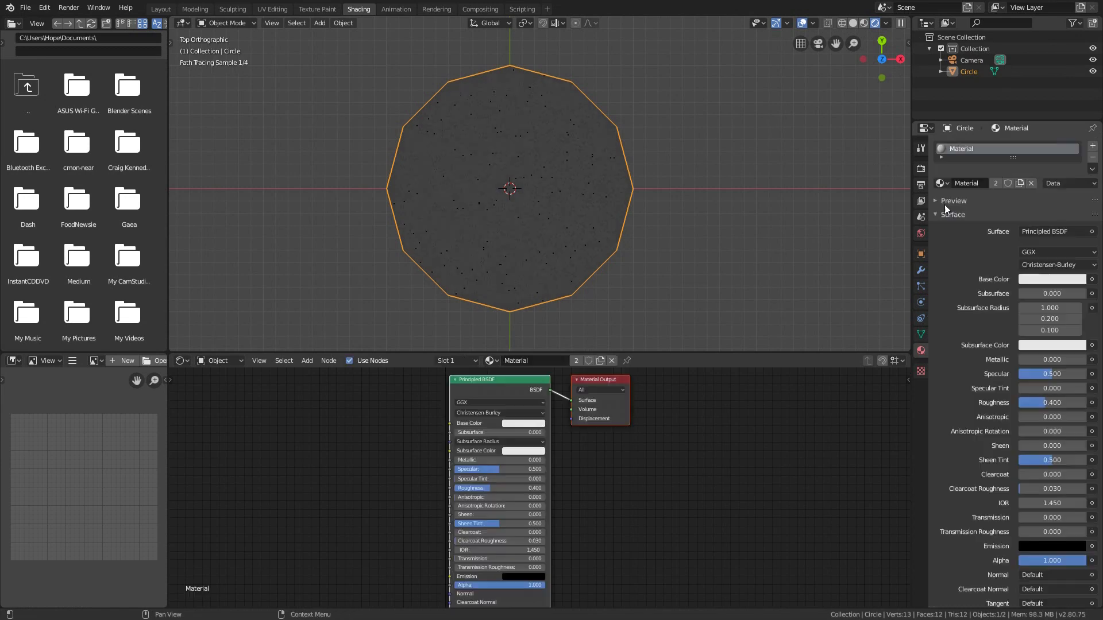
double_click(983, 184)
text(flake)
key(Return)
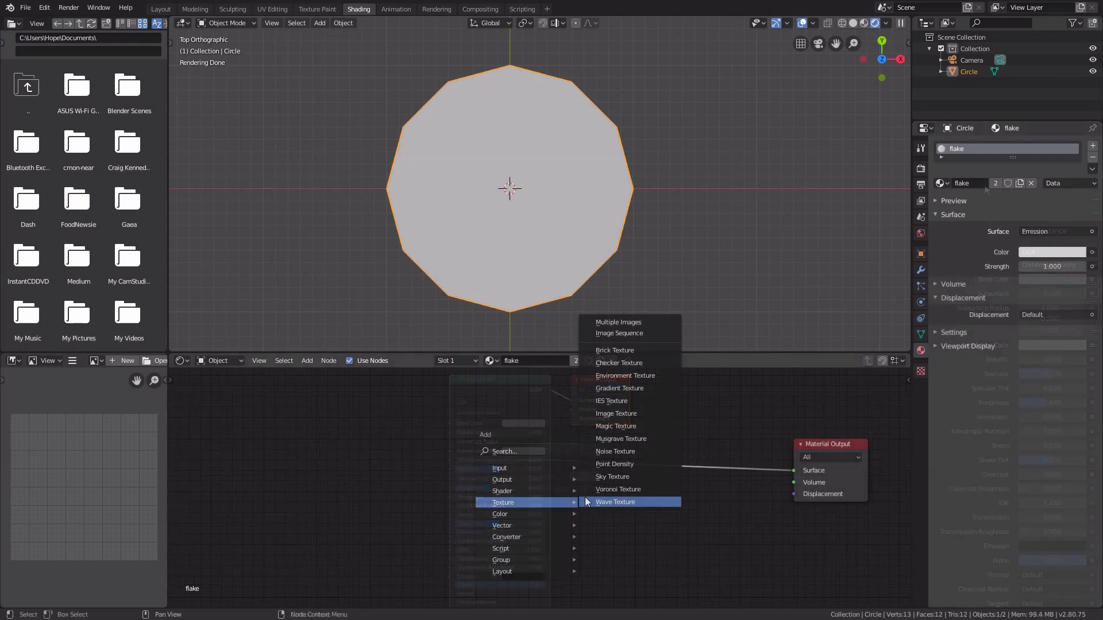
Add a Voronoi Texture set to Cells and feed its colour output into the Emission shader's colour
click(601, 489)
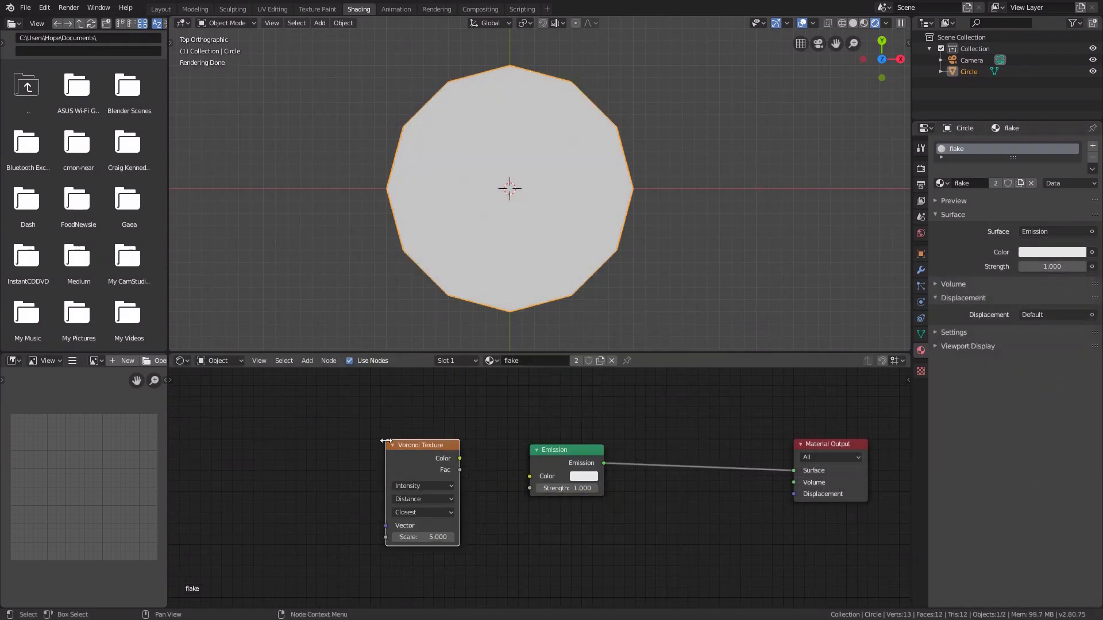
click(456, 457)
drag(459, 459, 525, 475)
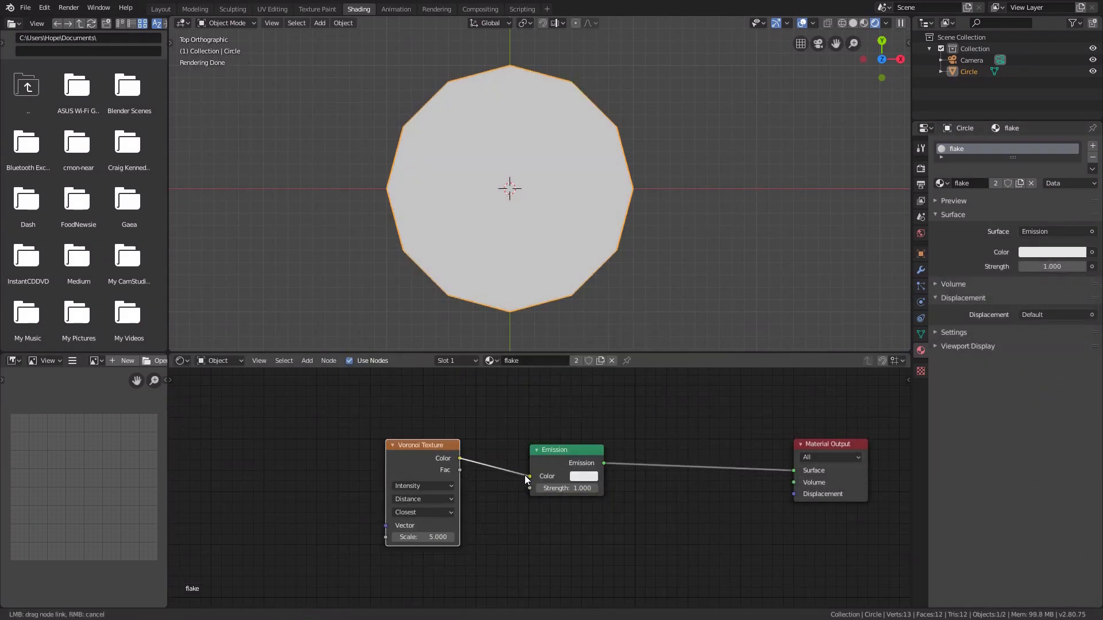
ctrl+scroll(425, 486, down, 1)
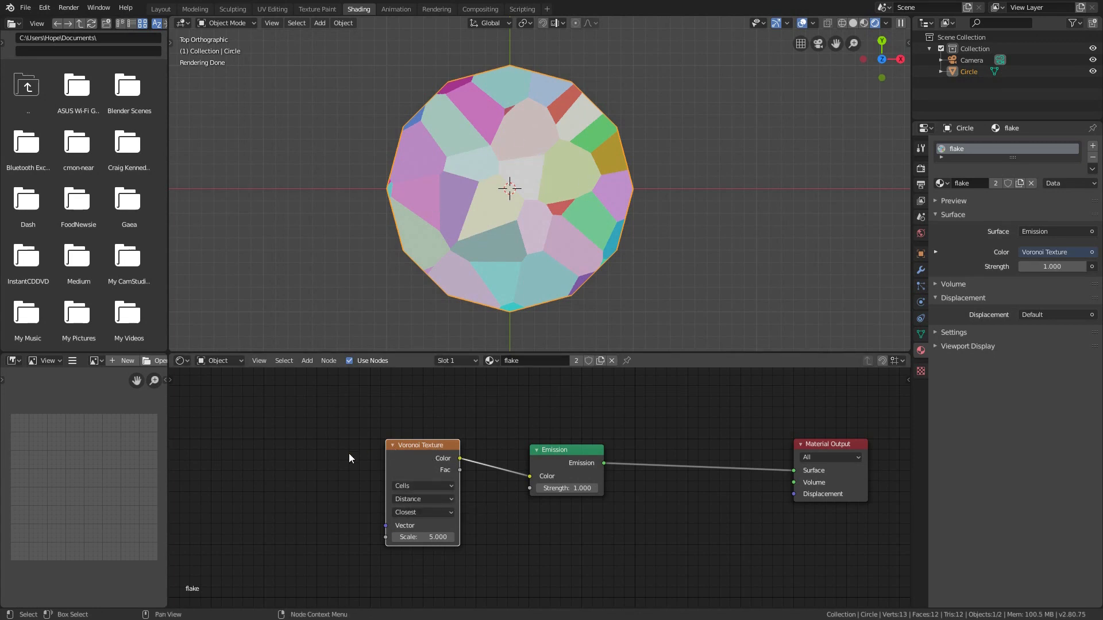
Add texture coordinates for the Voronoi Texture, link UV directly to its vector and delete the Mapping node
middle_drag(349, 453, 497, 435)
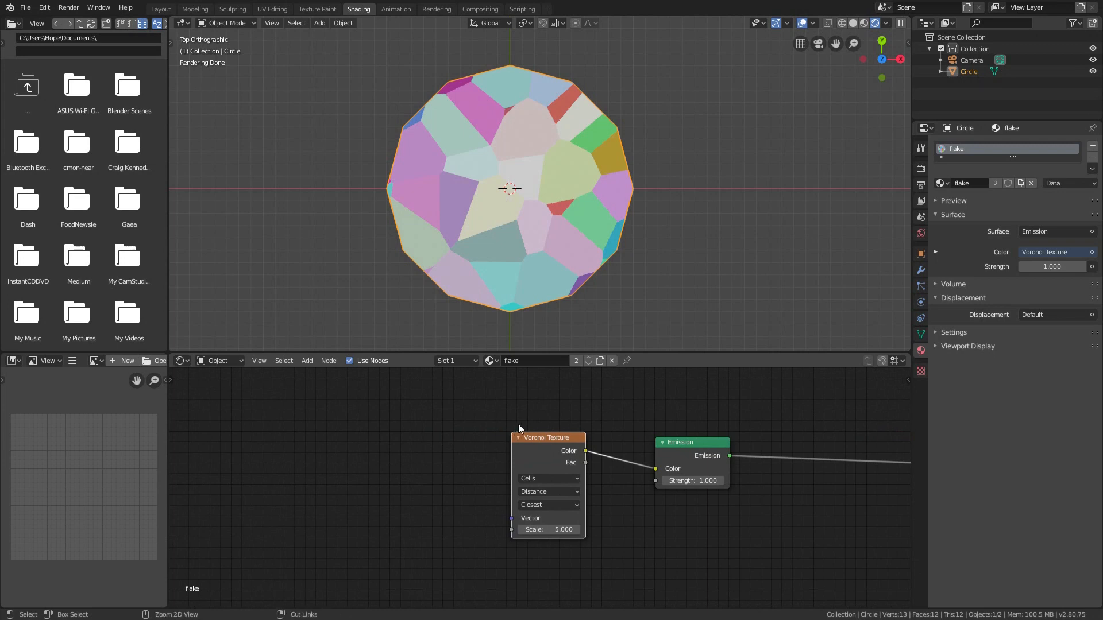
key(ctrl+t)
drag(321, 462, 512, 518)
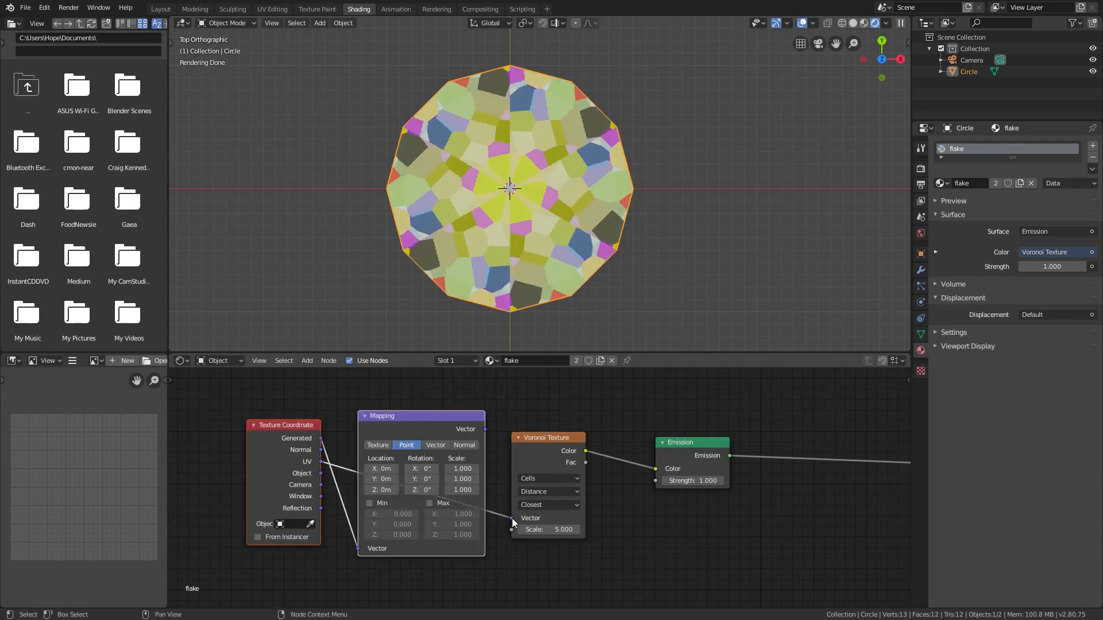
click(445, 416)
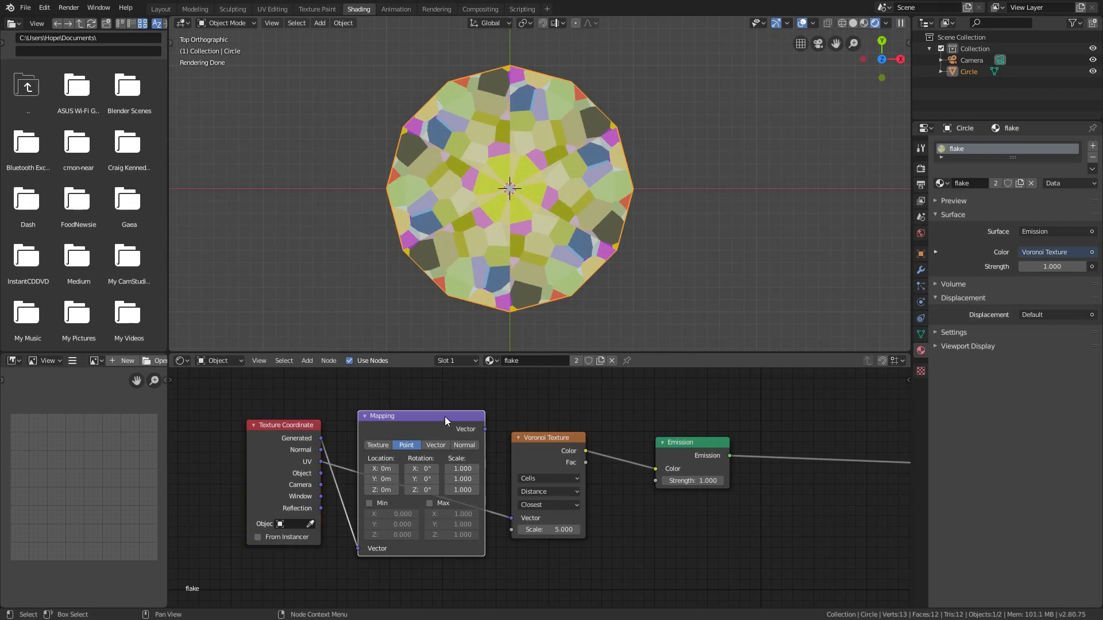
key(Delete)
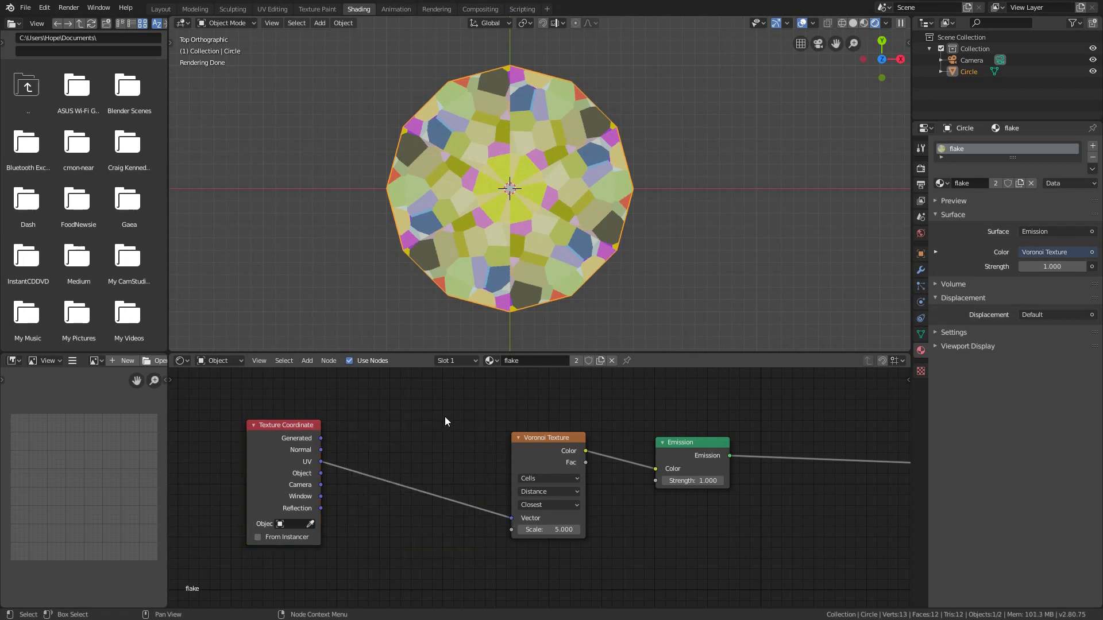
In the UV Editing workspace, maximize the UV editor, set the pivot point to 2D Cursor and show the cursor location
click(272, 9)
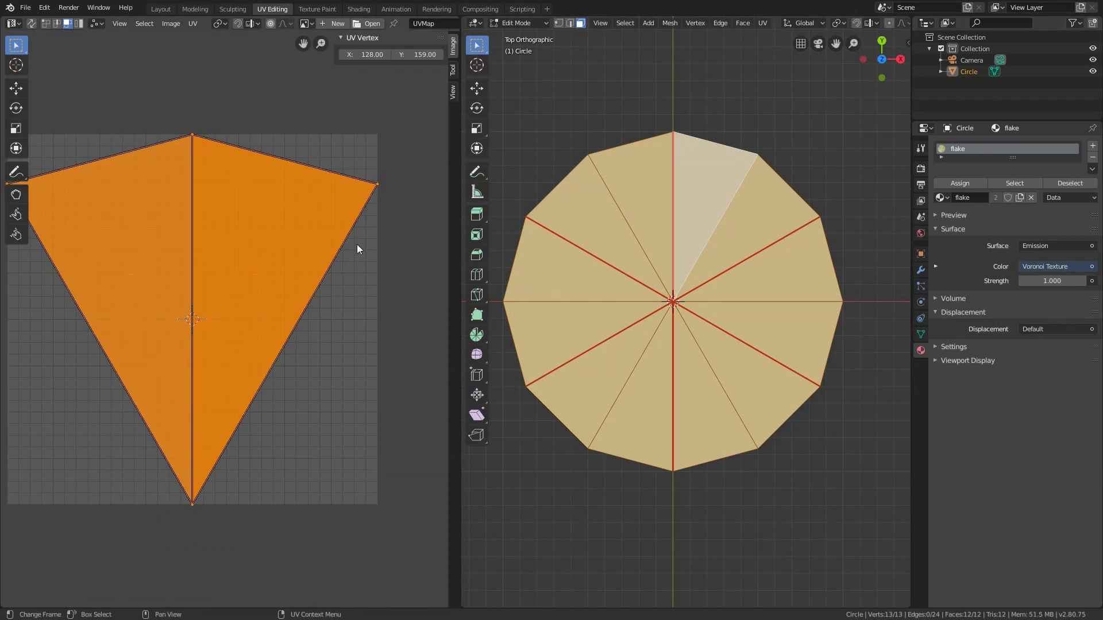
scroll(363, 258, down, 1)
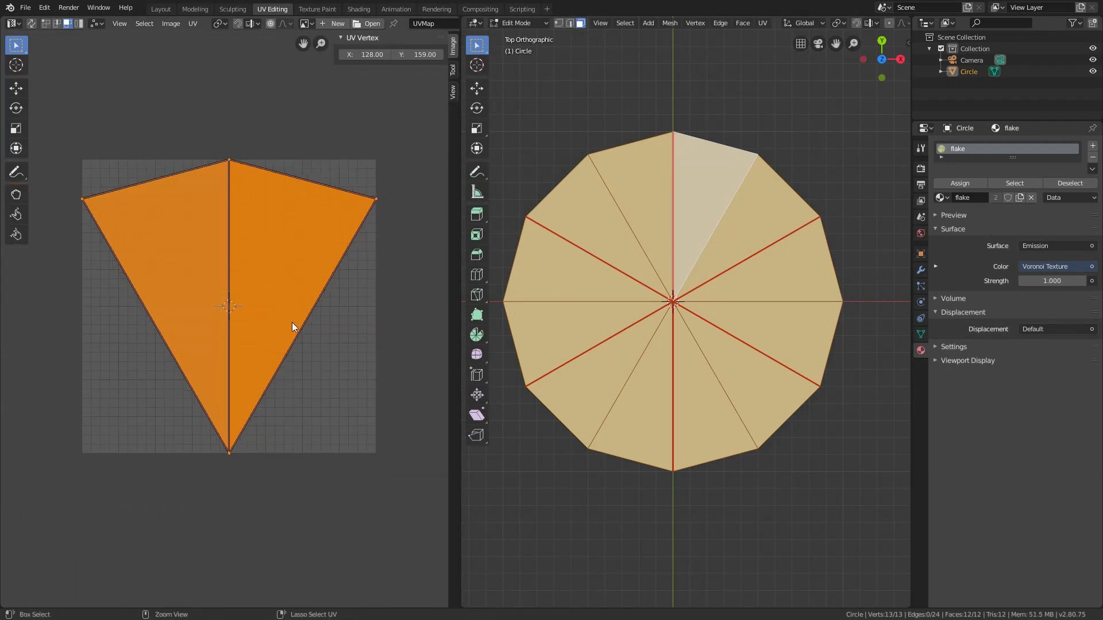
key(ctrl+space)
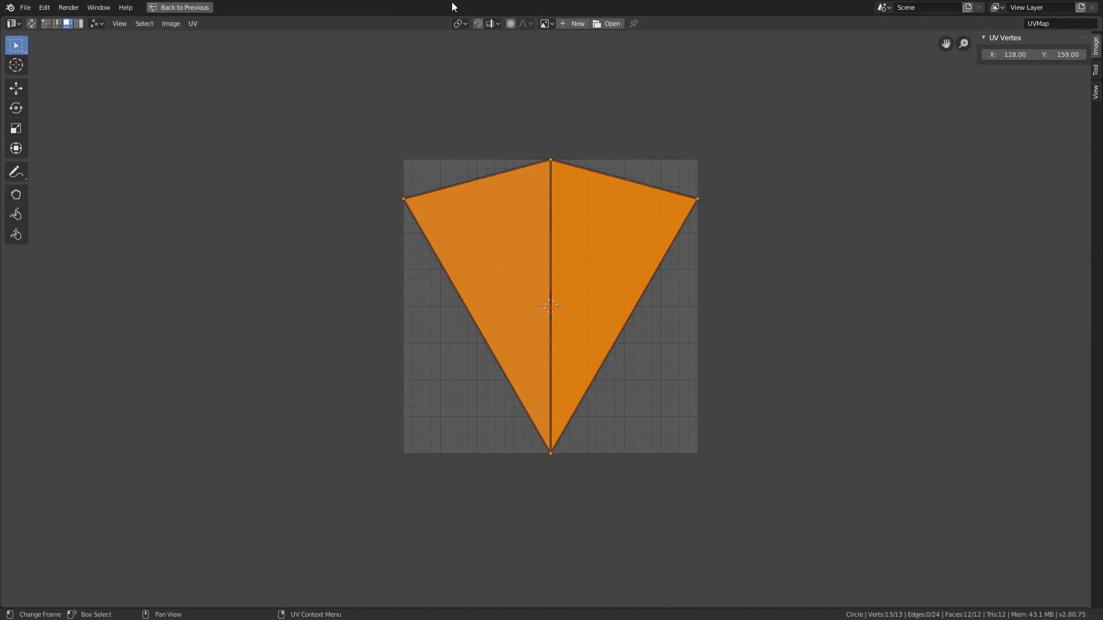
click(458, 24)
click(470, 62)
click(1096, 93)
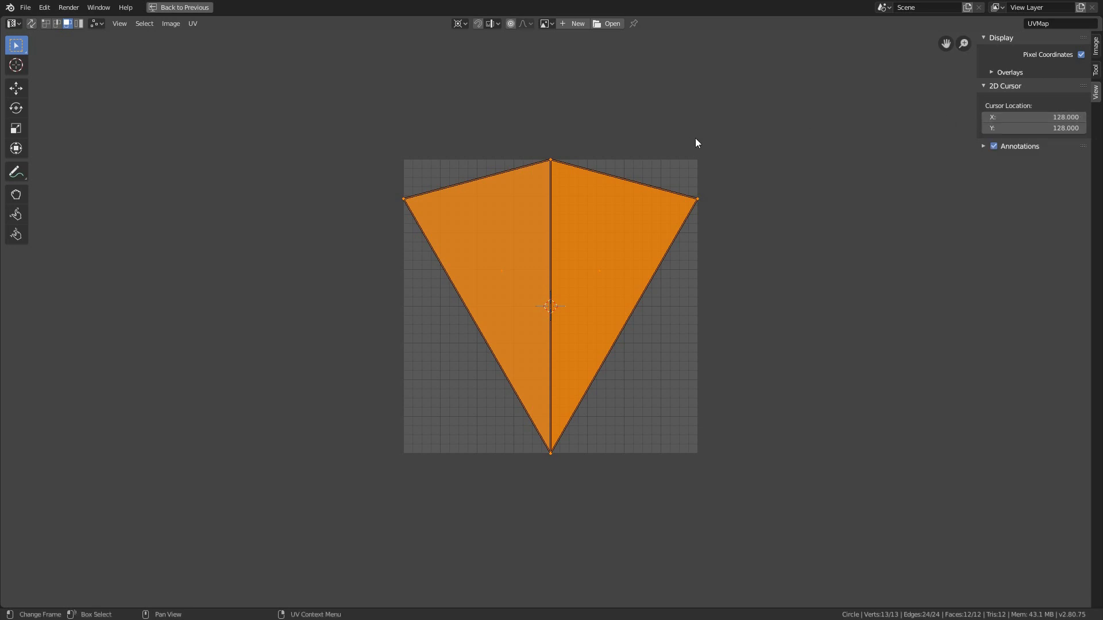
Mirror the UV wedge's right half along the X axis onto its left half, and return to the Shading workspace
drag(720, 131, 579, 415)
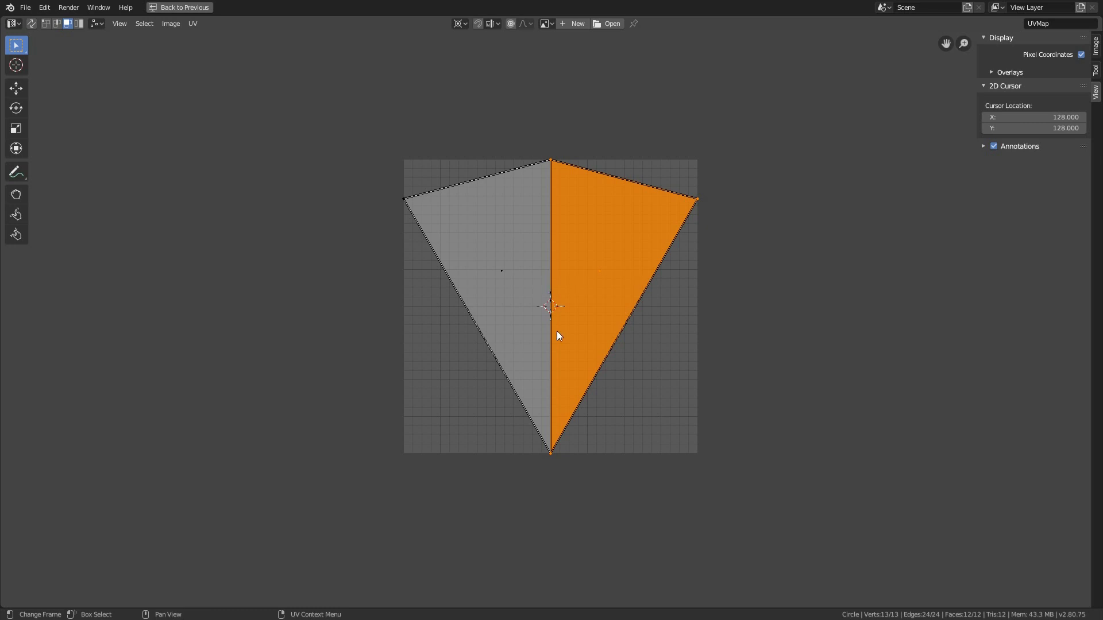
click(193, 23)
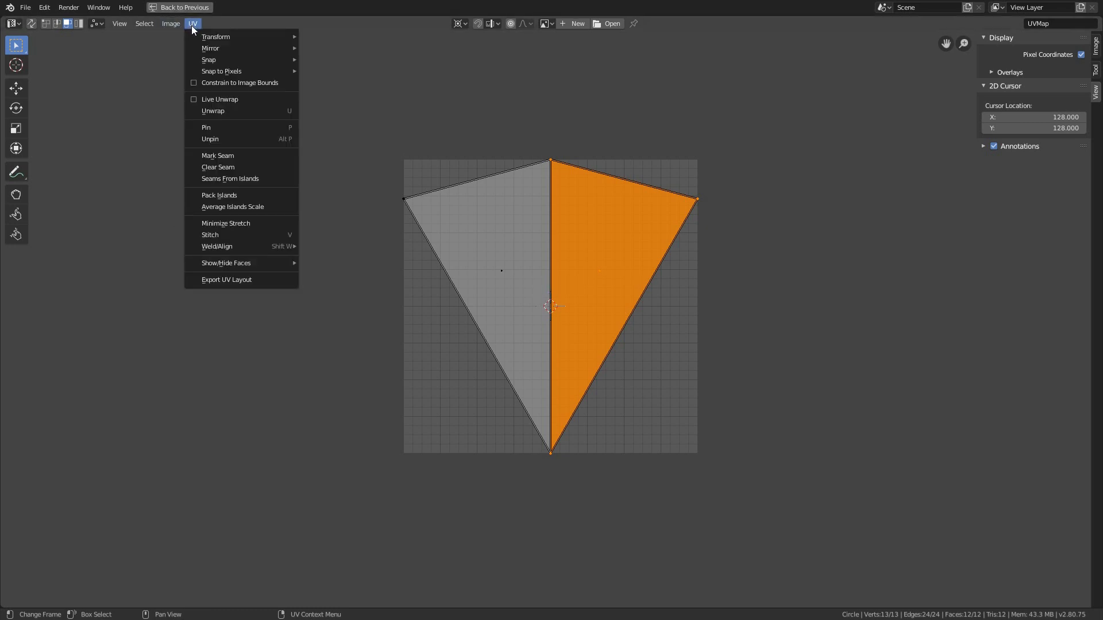
mouse_move(210, 49)
click(335, 64)
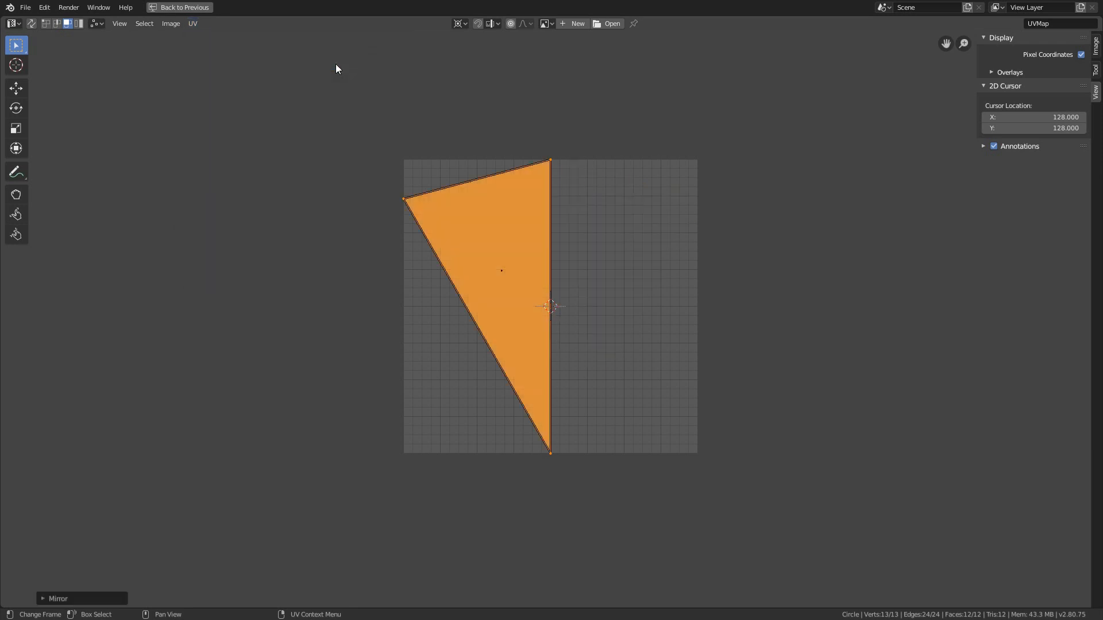
key(ctrl+space)
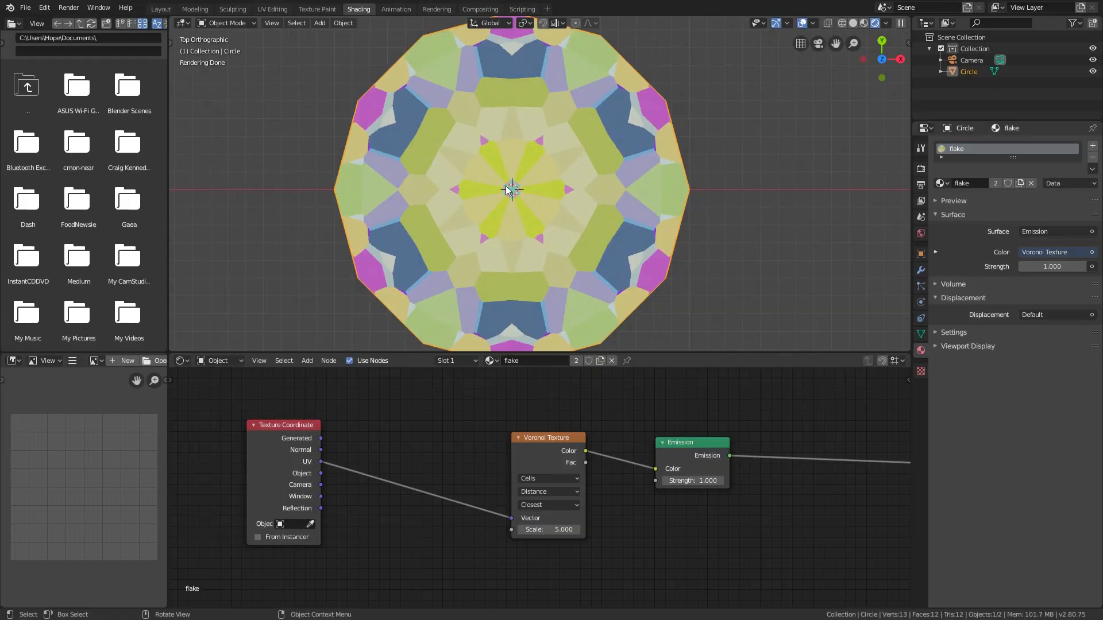
Try a Voronoi Texture scale of 39.5 on the circle
click(577, 530)
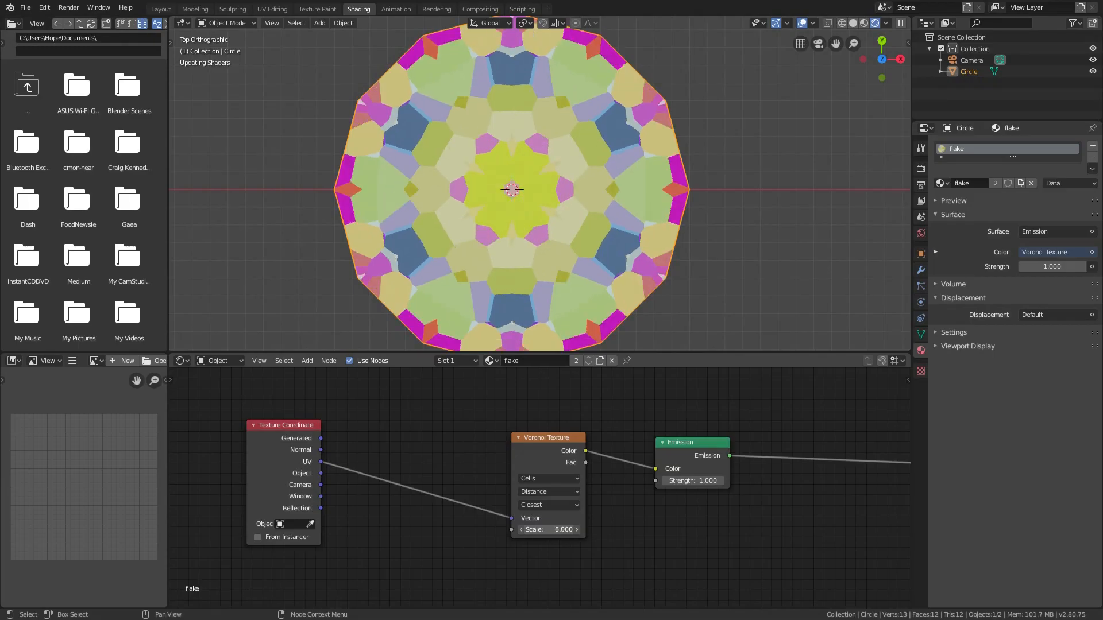
drag(553, 530, 569, 530)
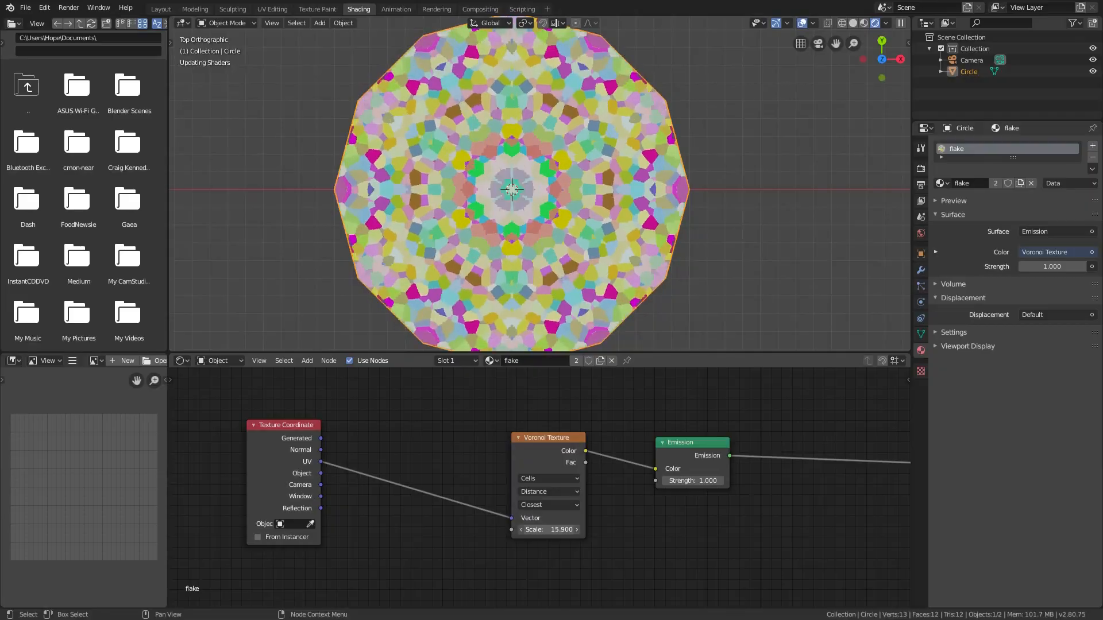
drag(569, 530, 578, 529)
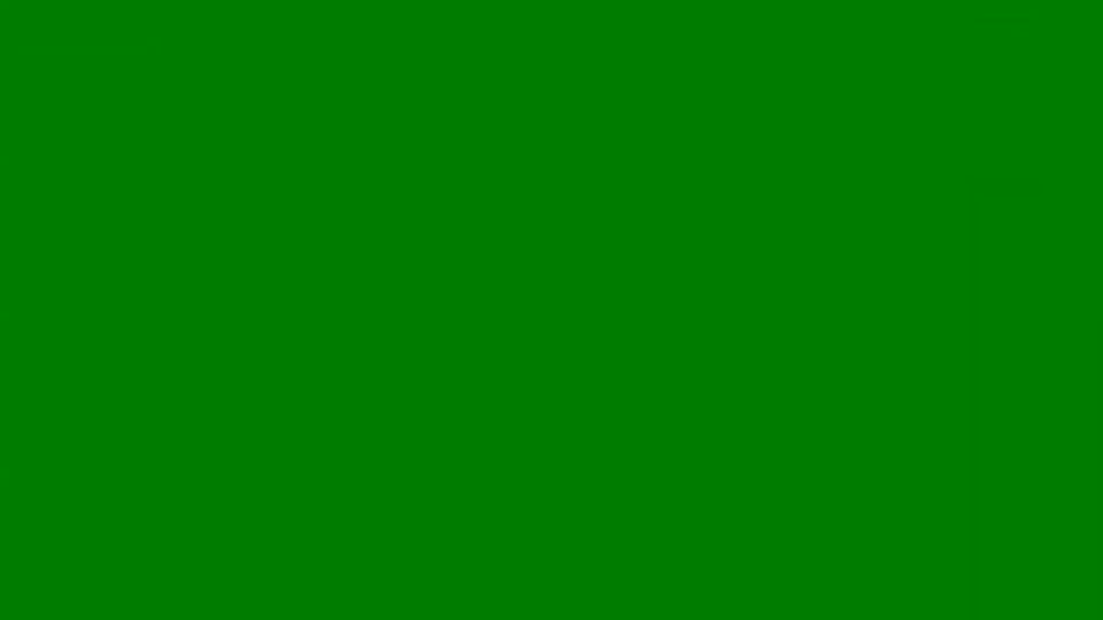
drag(577, 529, 586, 530)
scroll(546, 505, up, 2)
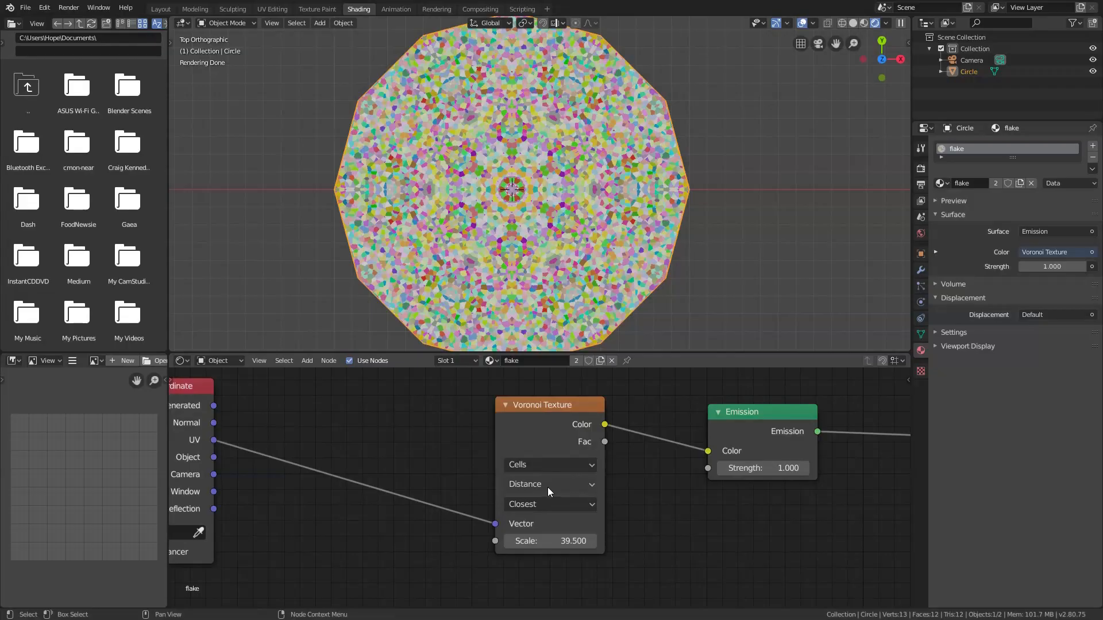
Change the Voronoi Texture's distance metric to Minkowski and set its scale to 9.3
ctrl+scroll(547, 487, down, 5)
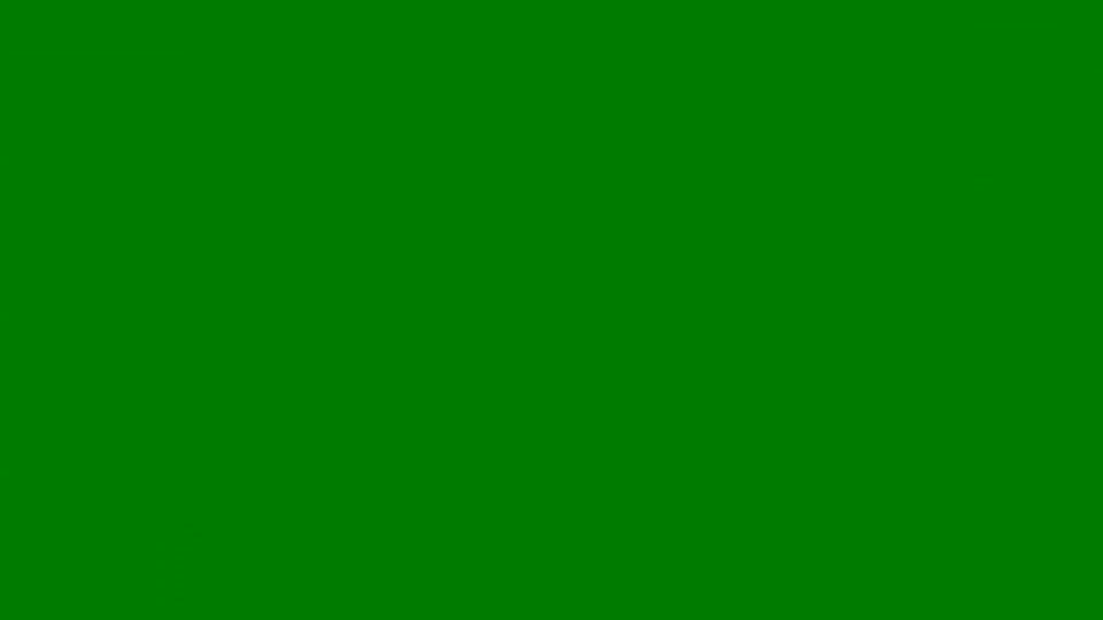
double_click(551, 541)
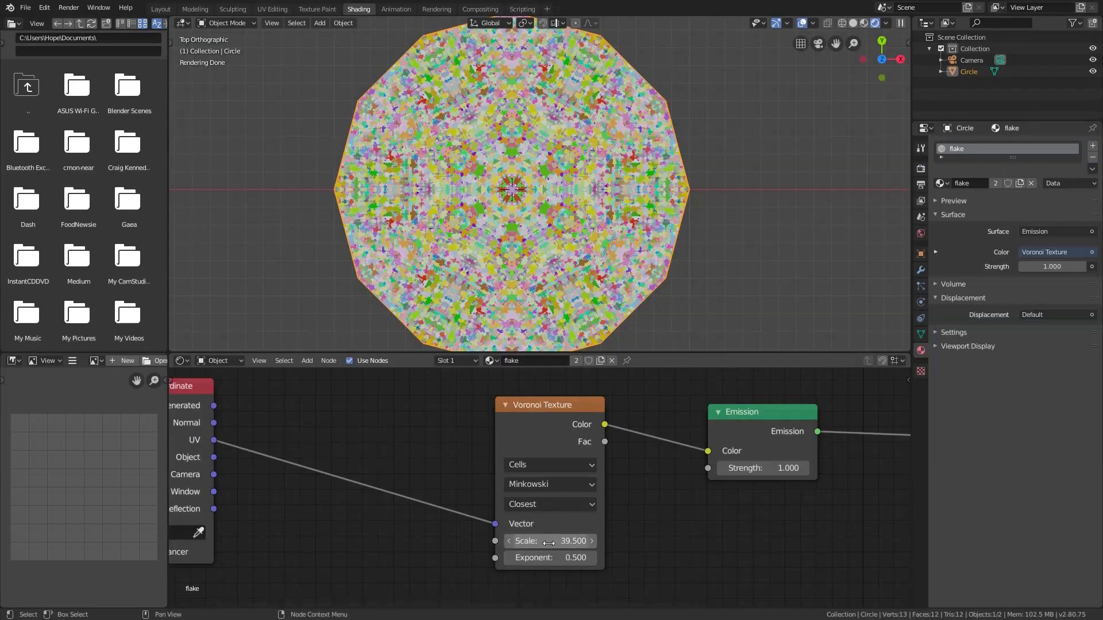
text(9.6)
key(Return)
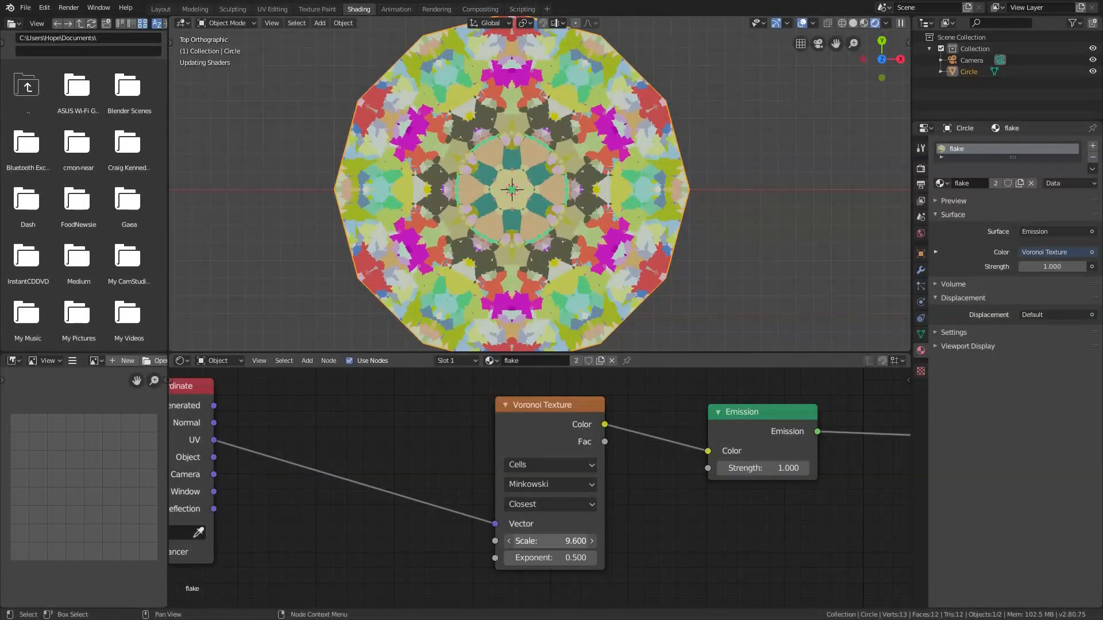
drag(549, 540, 534, 541)
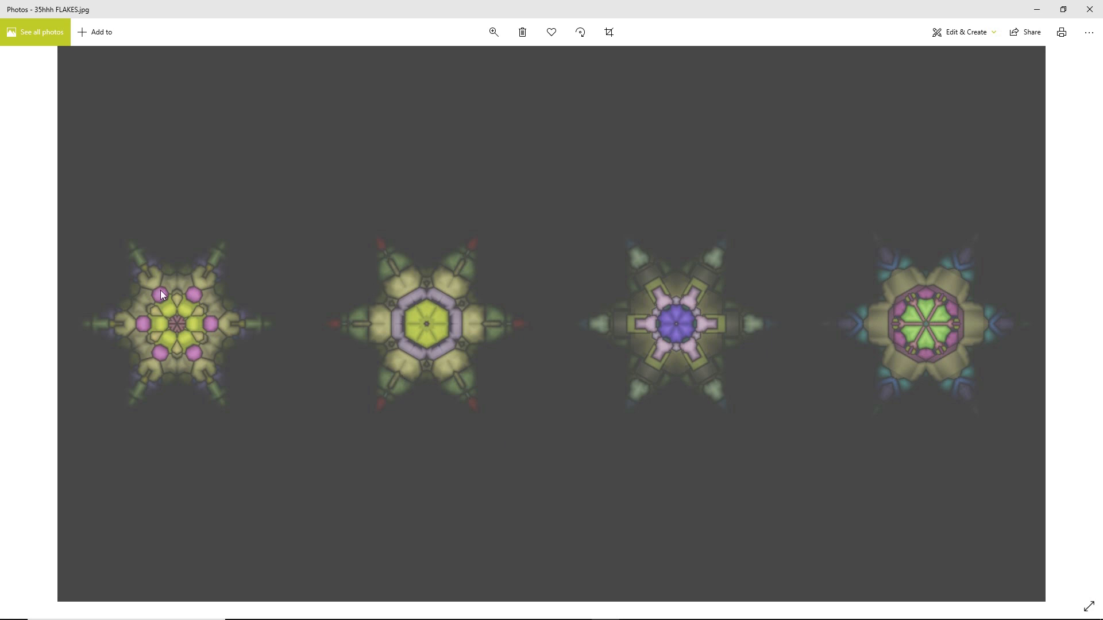
Minimize the flakes picture in Photos and set the flake material's surface shader in Blender to Emission
click(1034, 12)
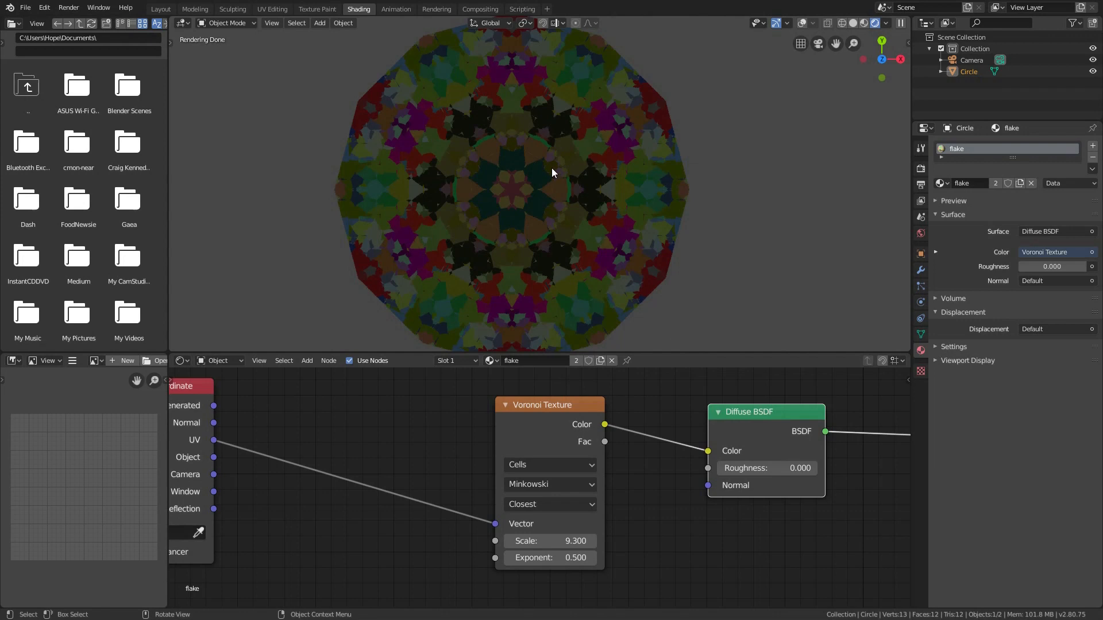
click(1051, 230)
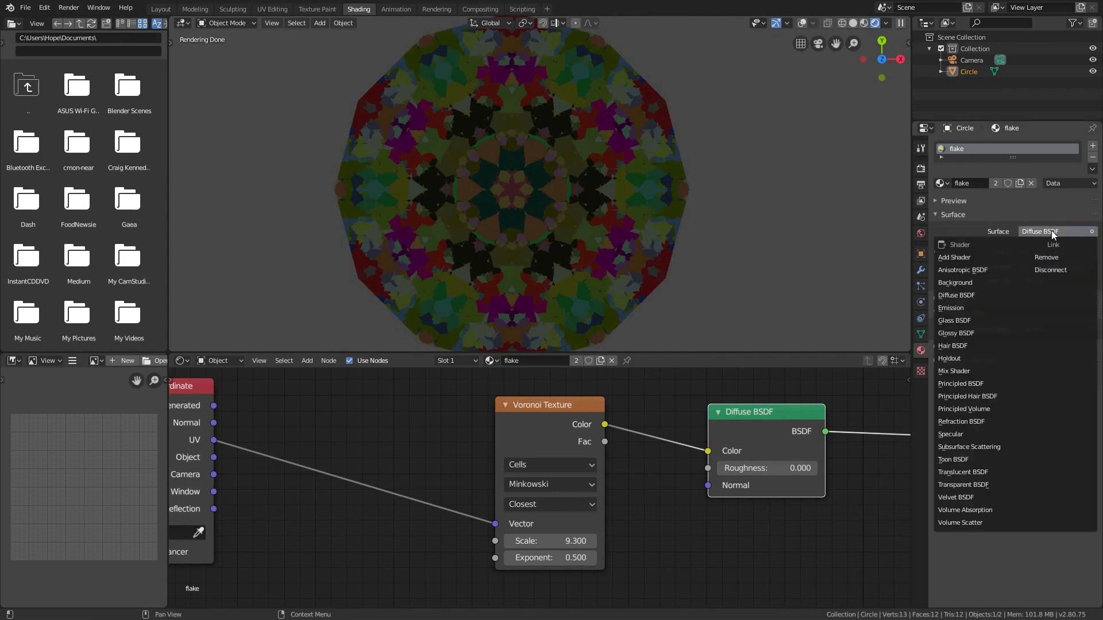
key(e)
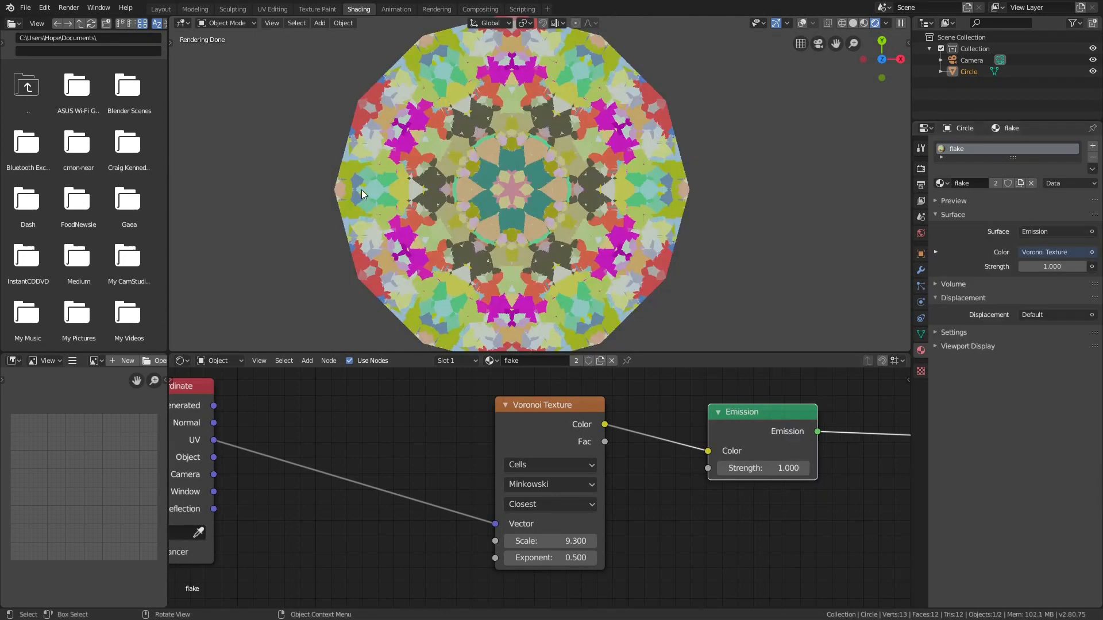
Switch to File Explorer, go up to the 2.80 here folder and select Flakes Giving File 101901
key(alt+Tab)
click(593, 165)
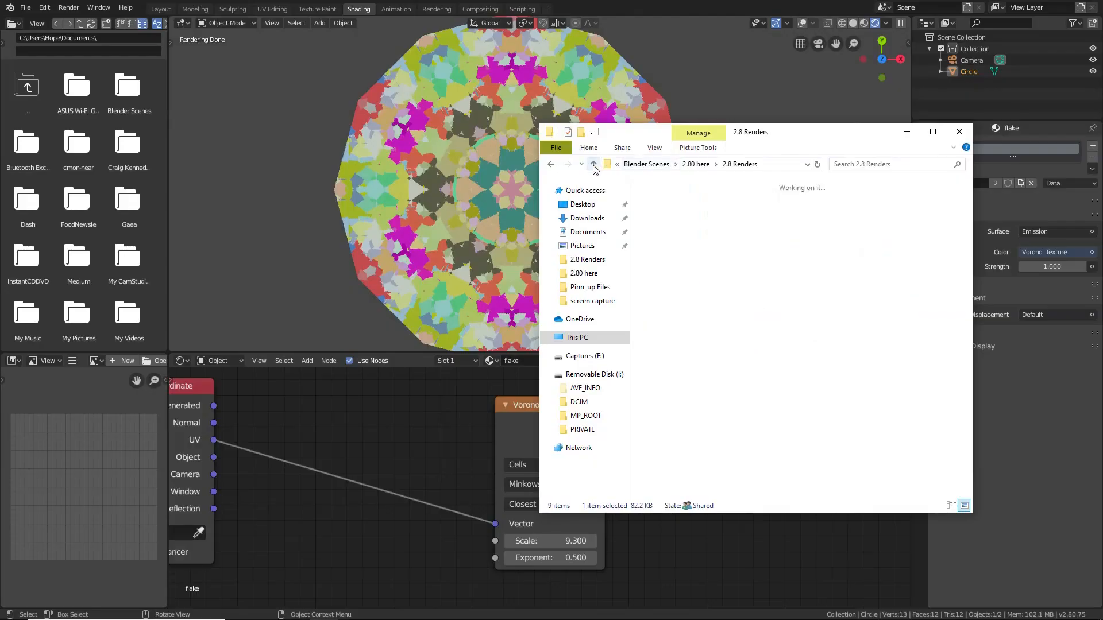
click(804, 293)
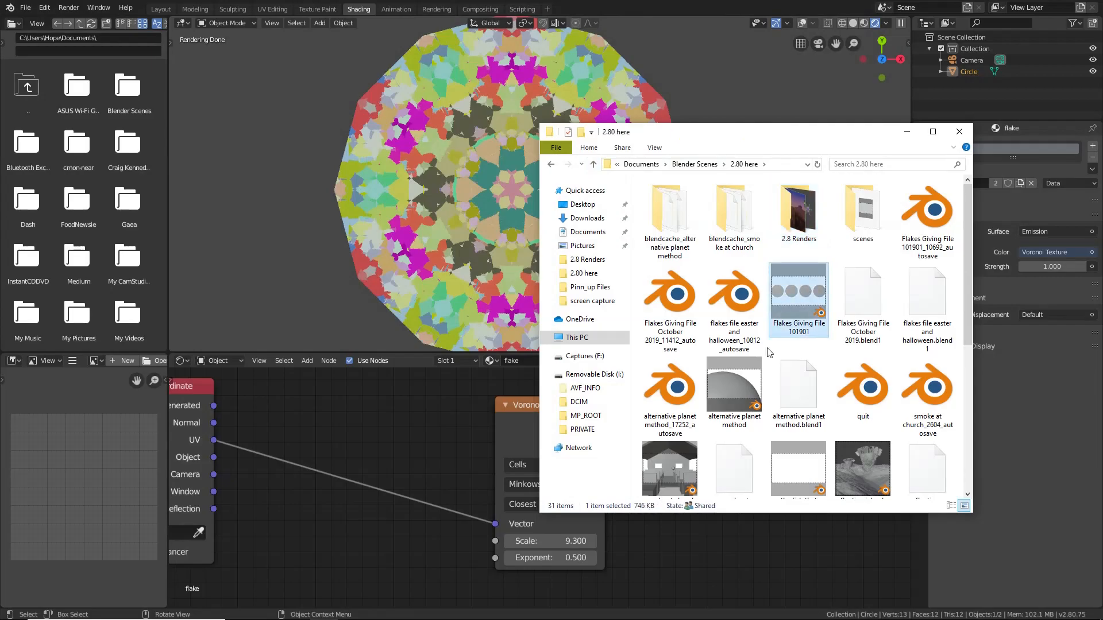